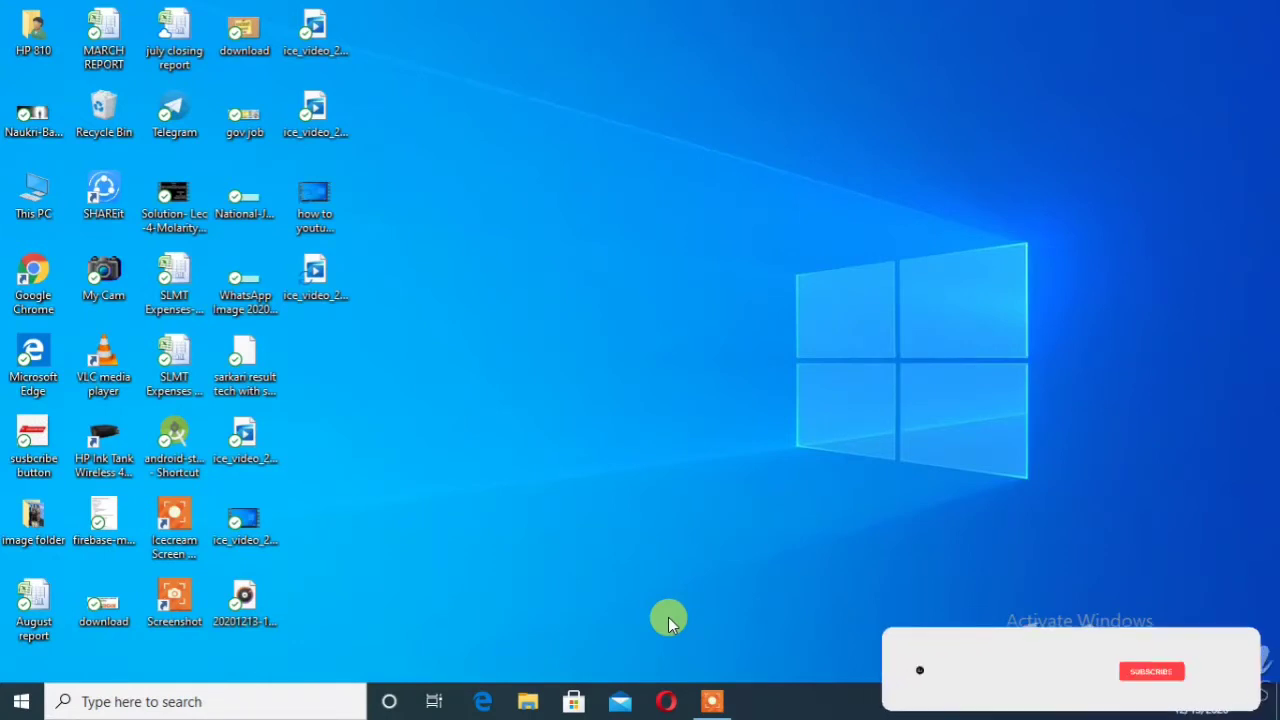
Step: In Chrome, search Google for 'gmail create account' and open the Create your Google Account result
double_click(52, 277)
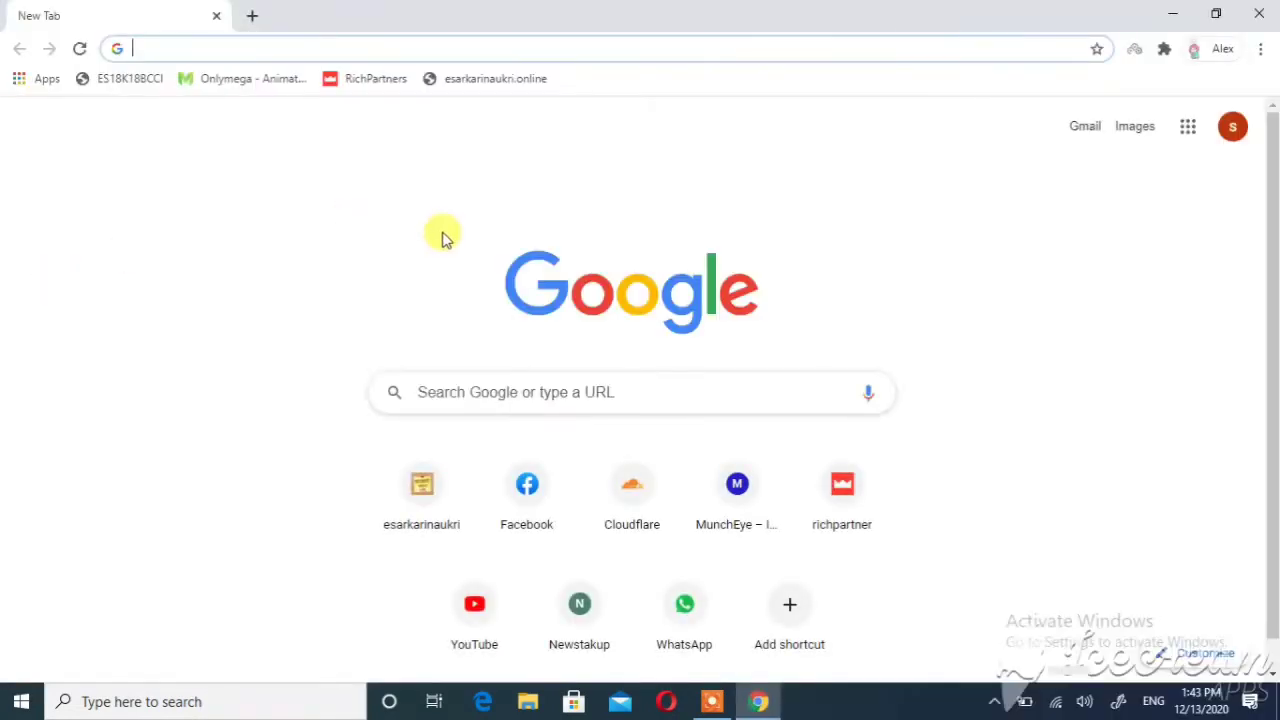
left_click(514, 391)
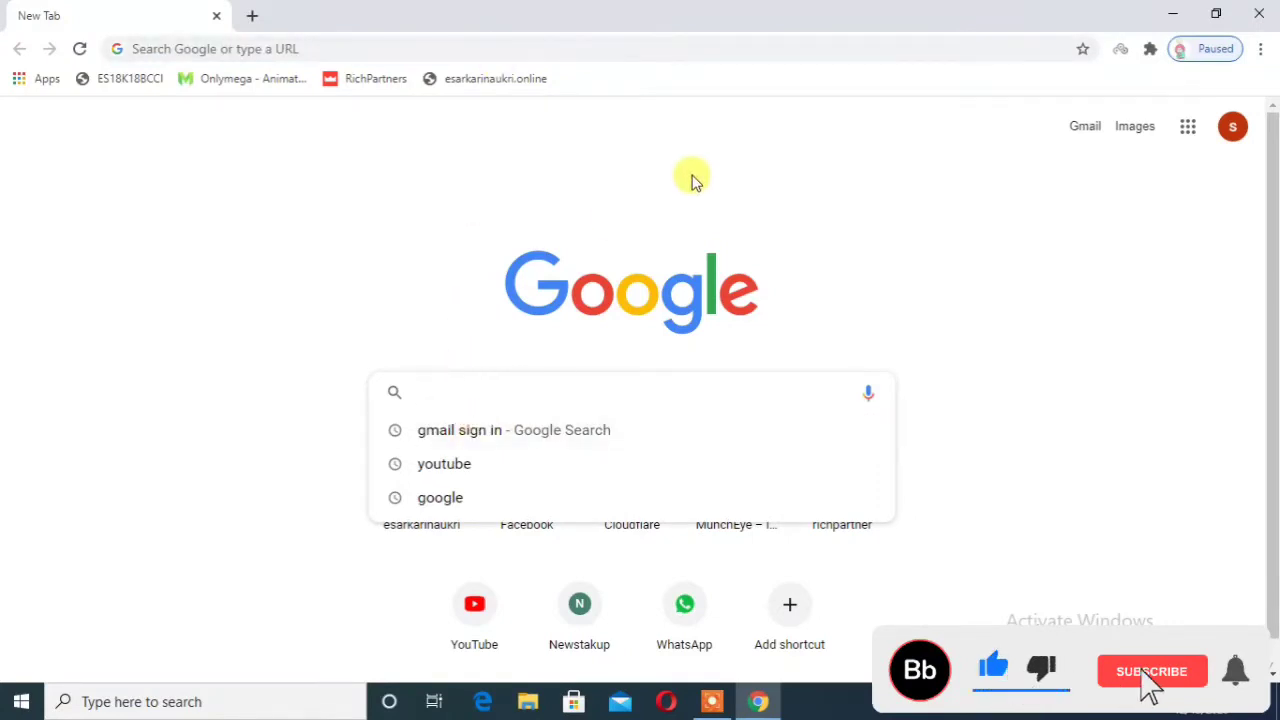
type("gmail")
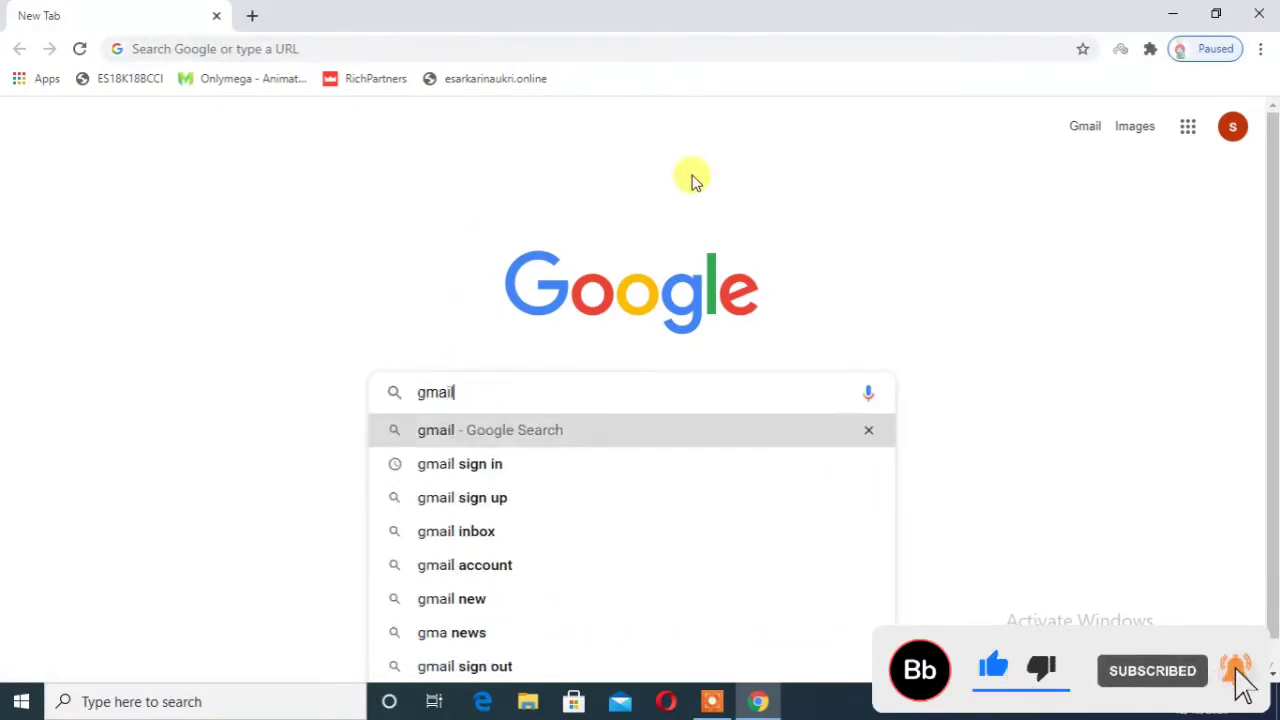
type(" cre")
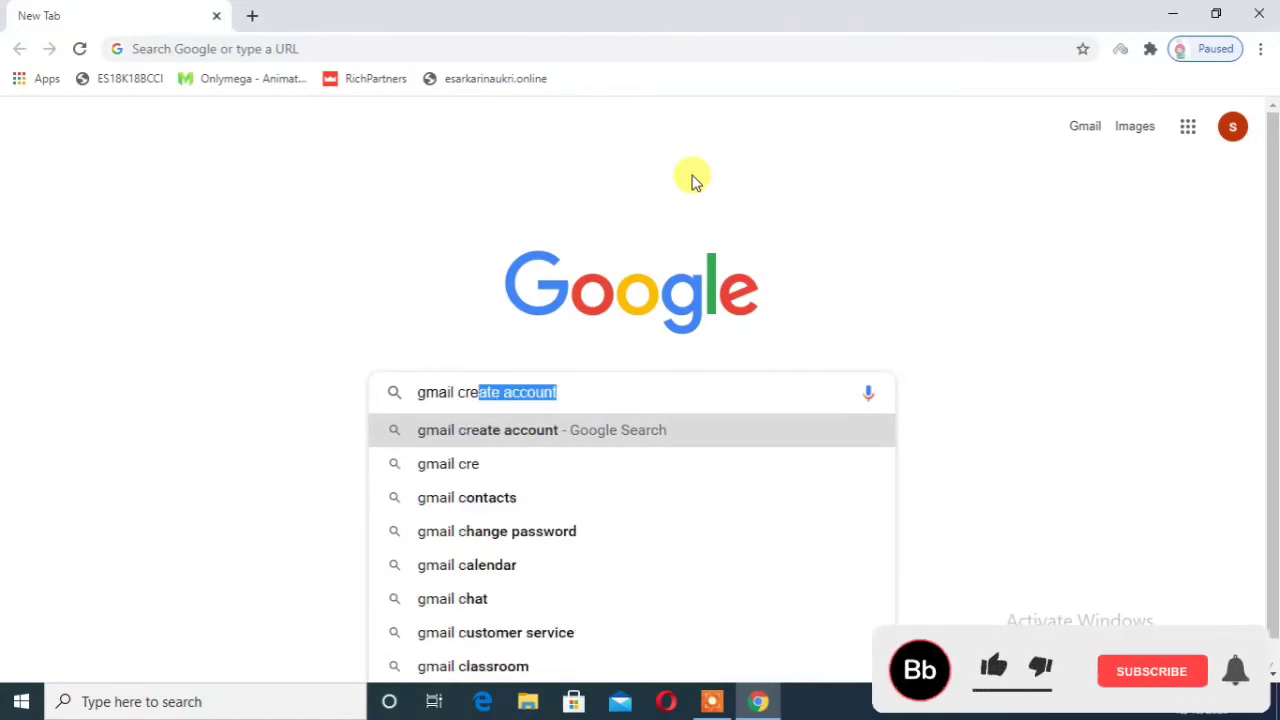
type("a")
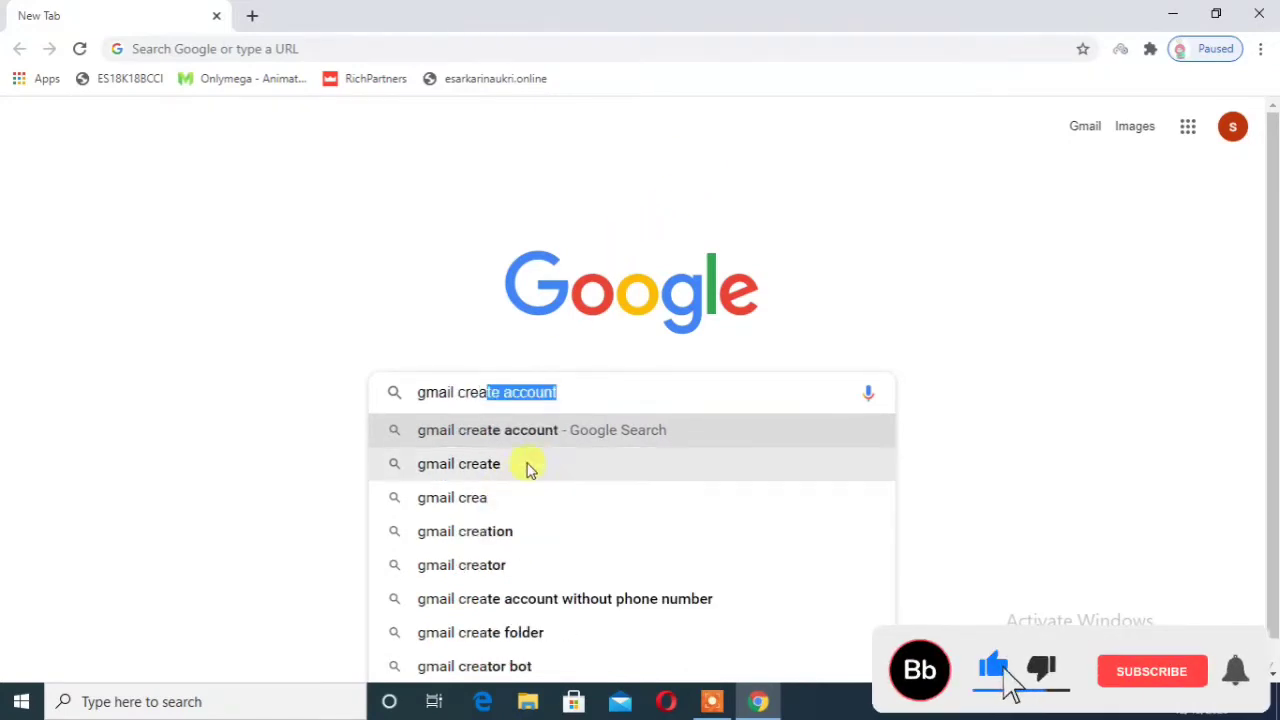
key("Right")
left_click(573, 433)
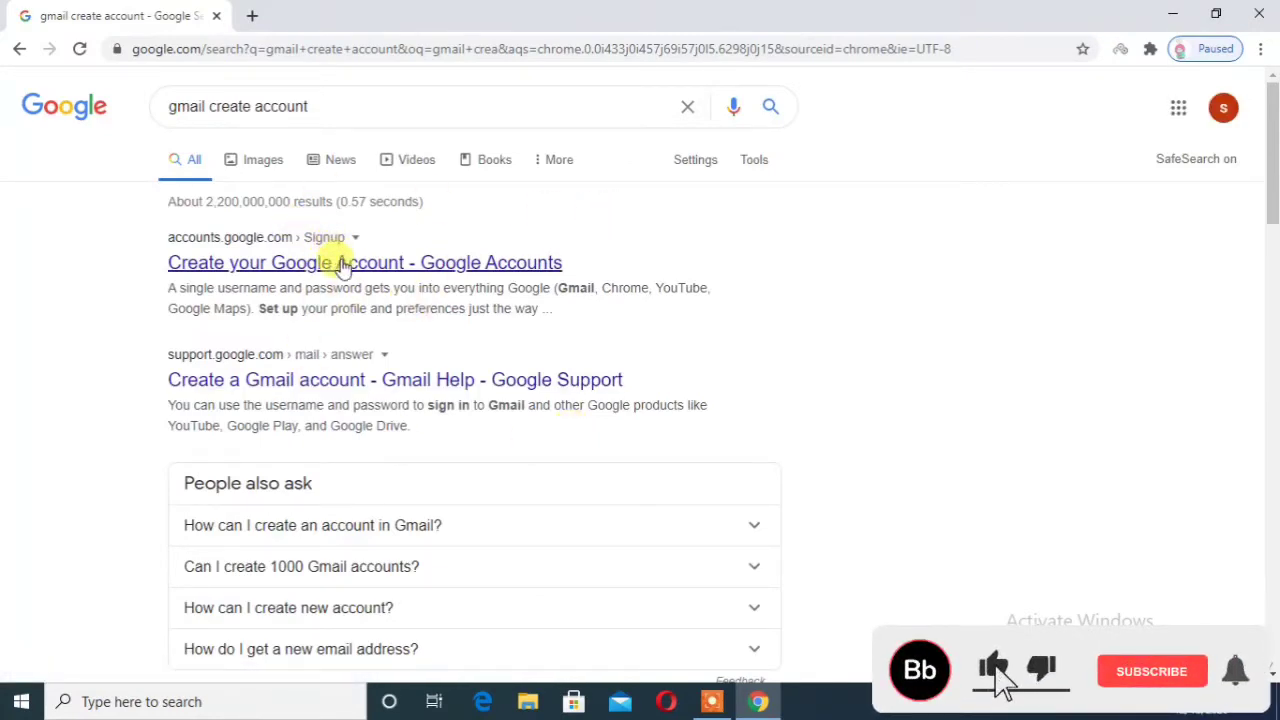
left_click(228, 268)
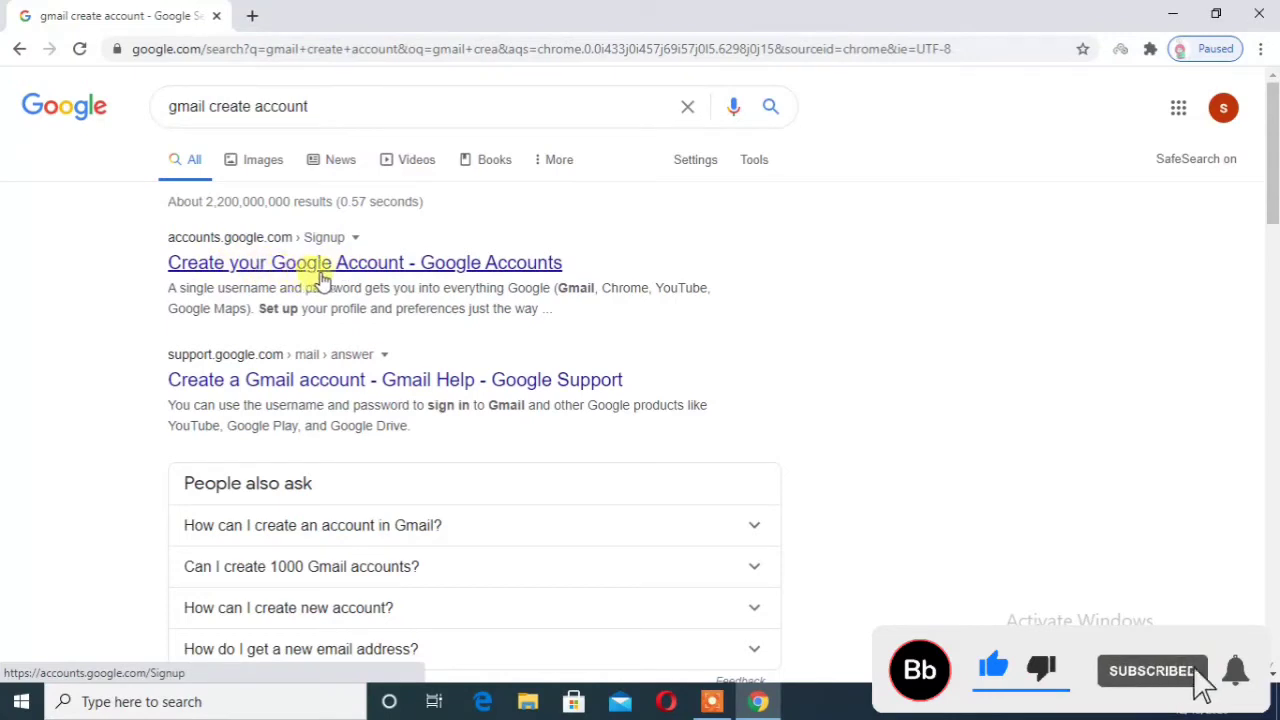
left_click(357, 266)
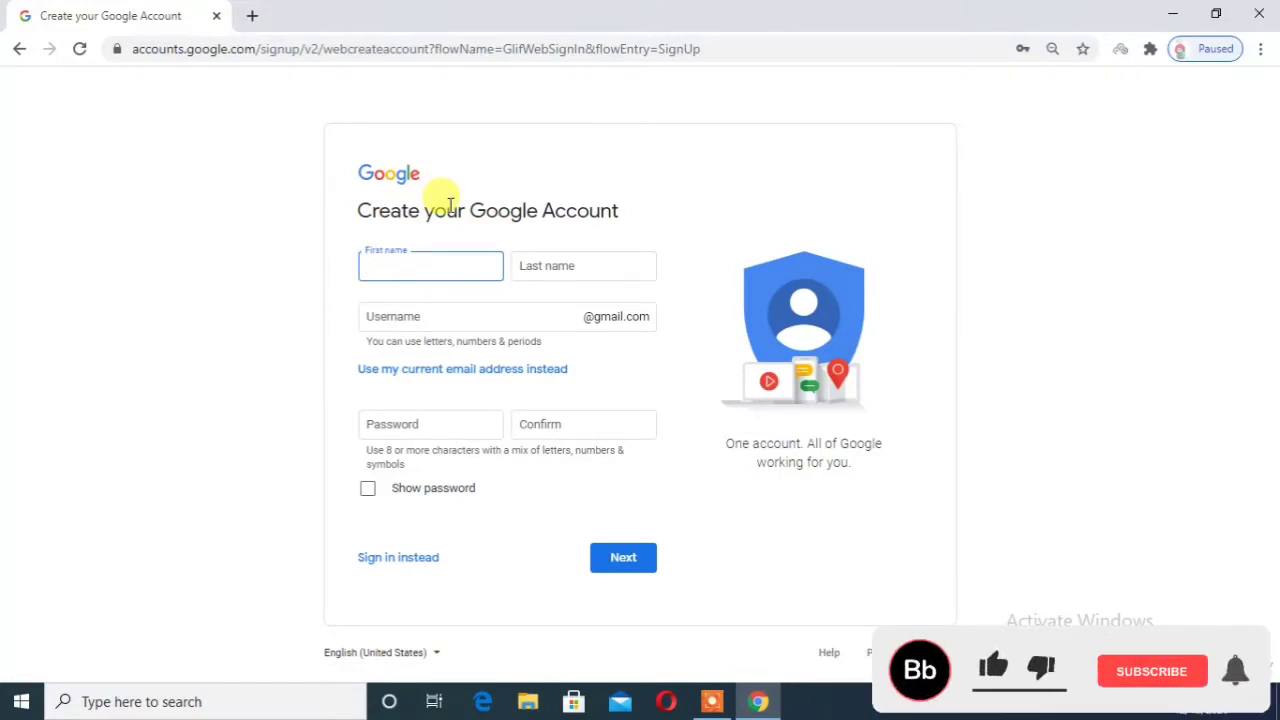
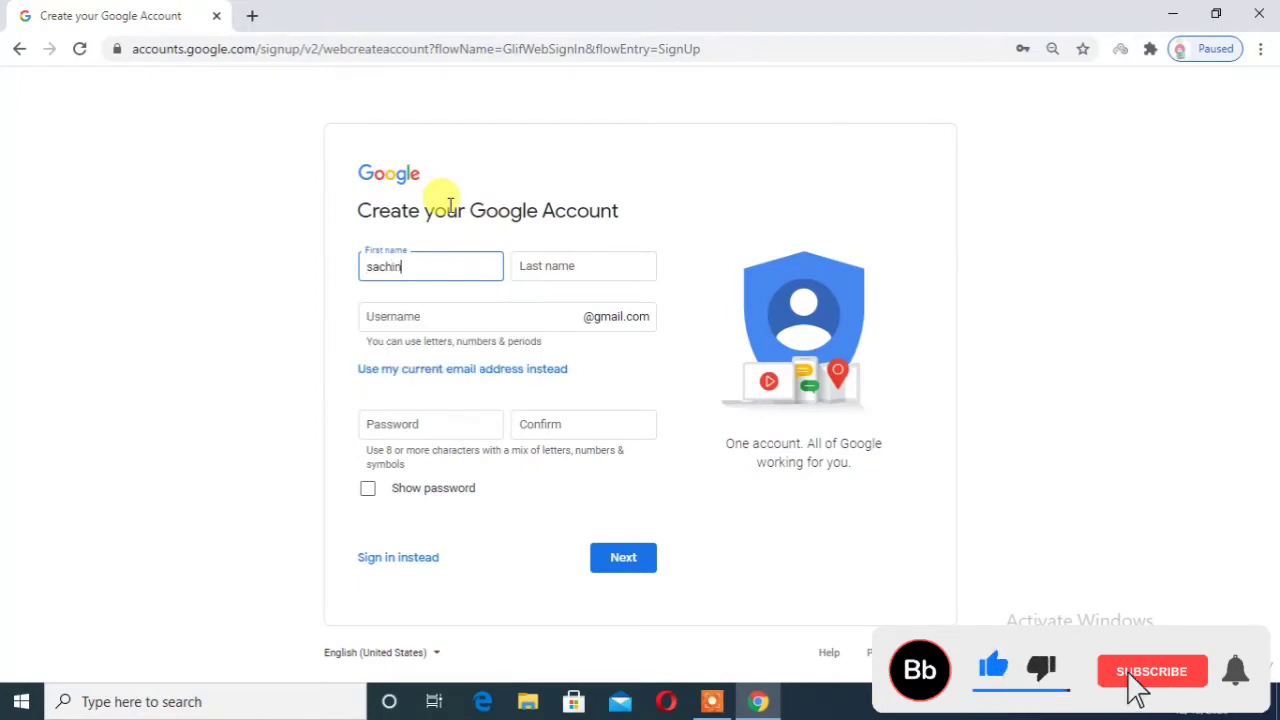
Step: Enter the first name and last name on the signup form
left_click(550, 265)
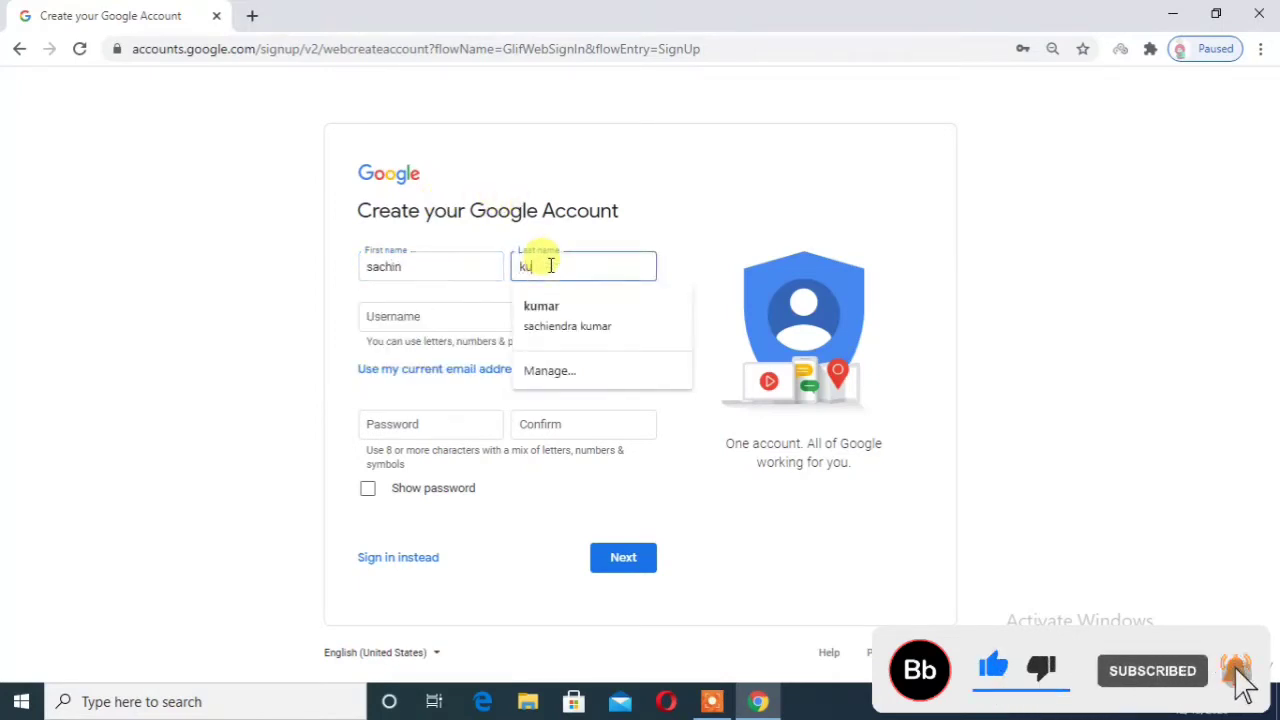
Step: Try a username, revise it when it is taken, then accept Google's suggested available username
left_click(440, 317)
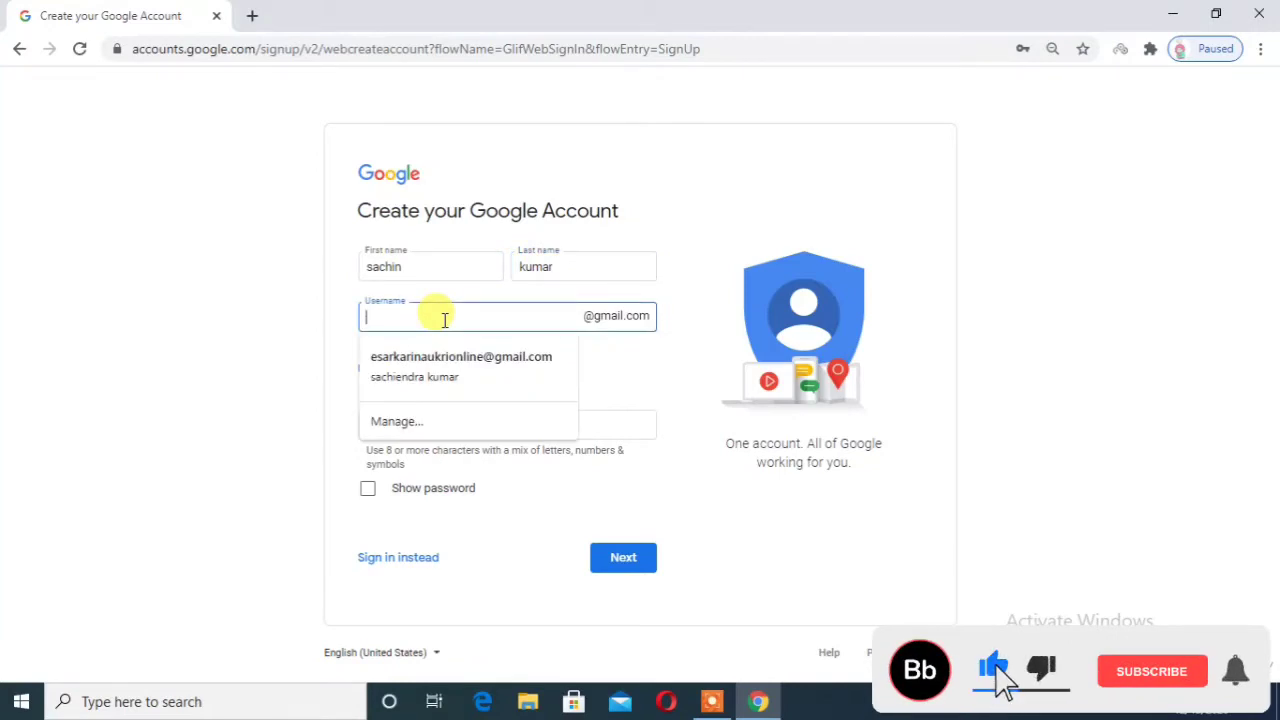
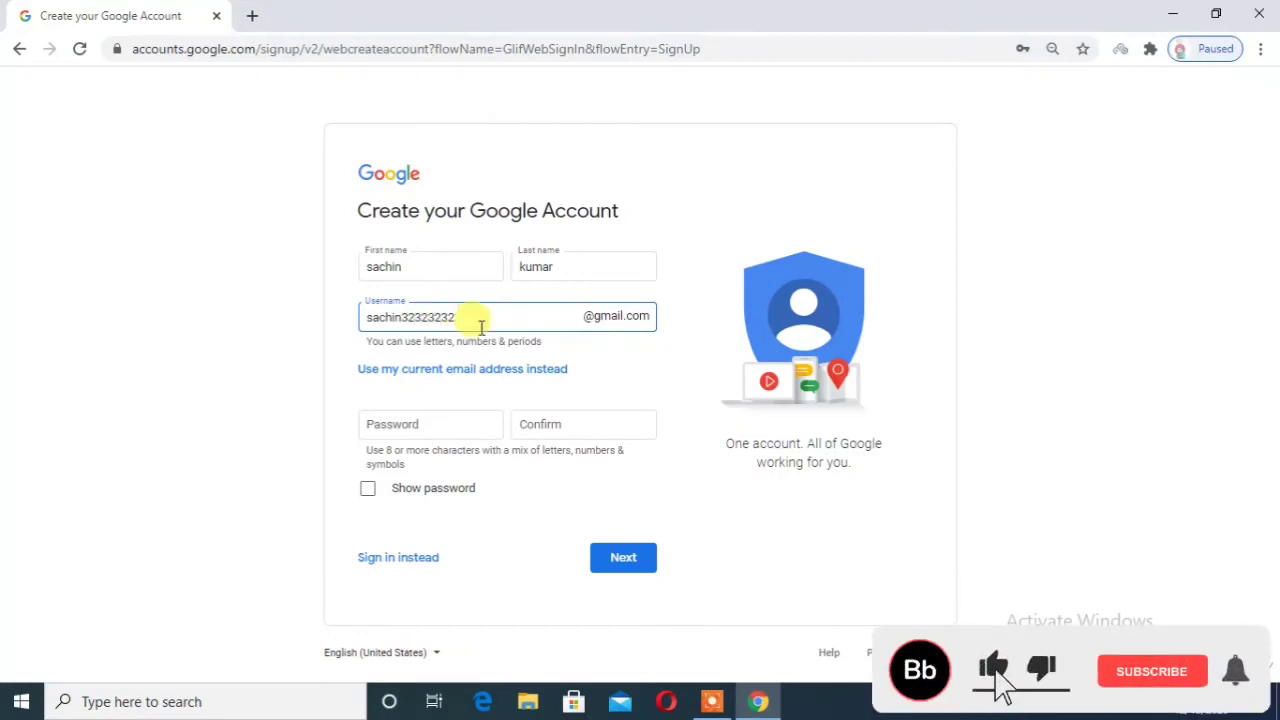
left_click(620, 385)
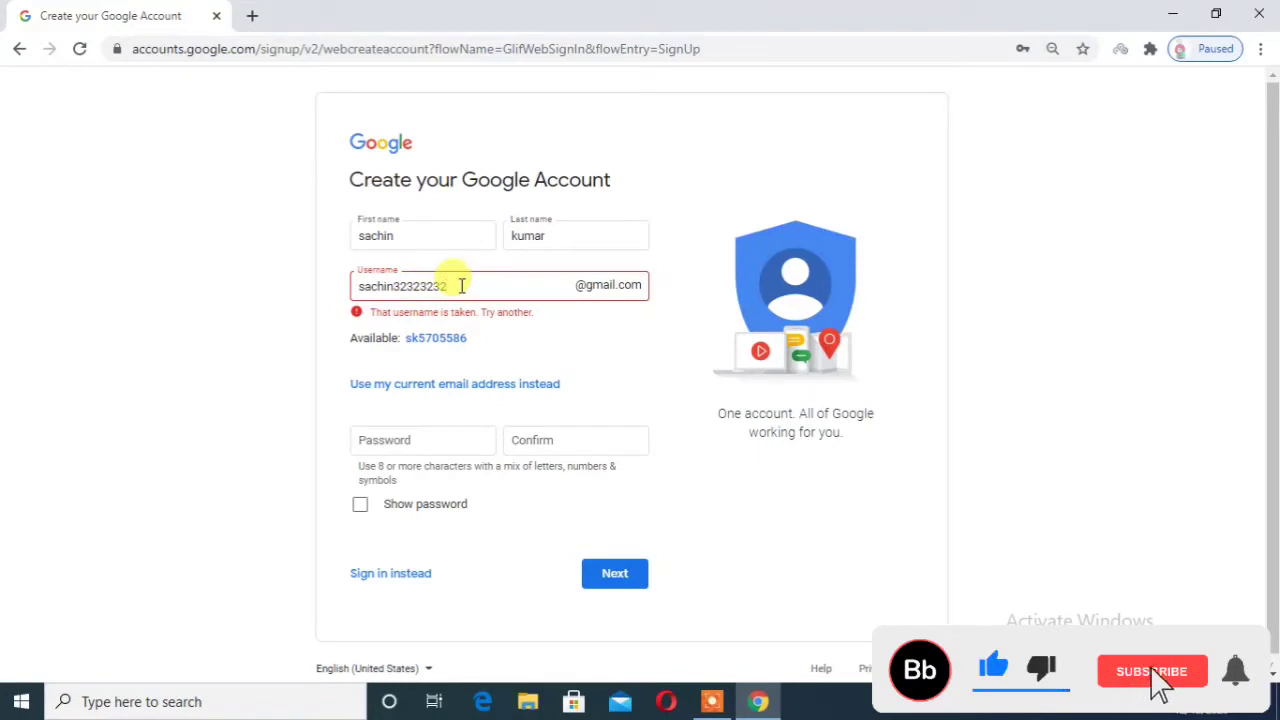
key("BackSpace")
key("BackSpace")
key("BackSpace")
key("BackSpace")
key("BackSpace")
key("BackSpace")
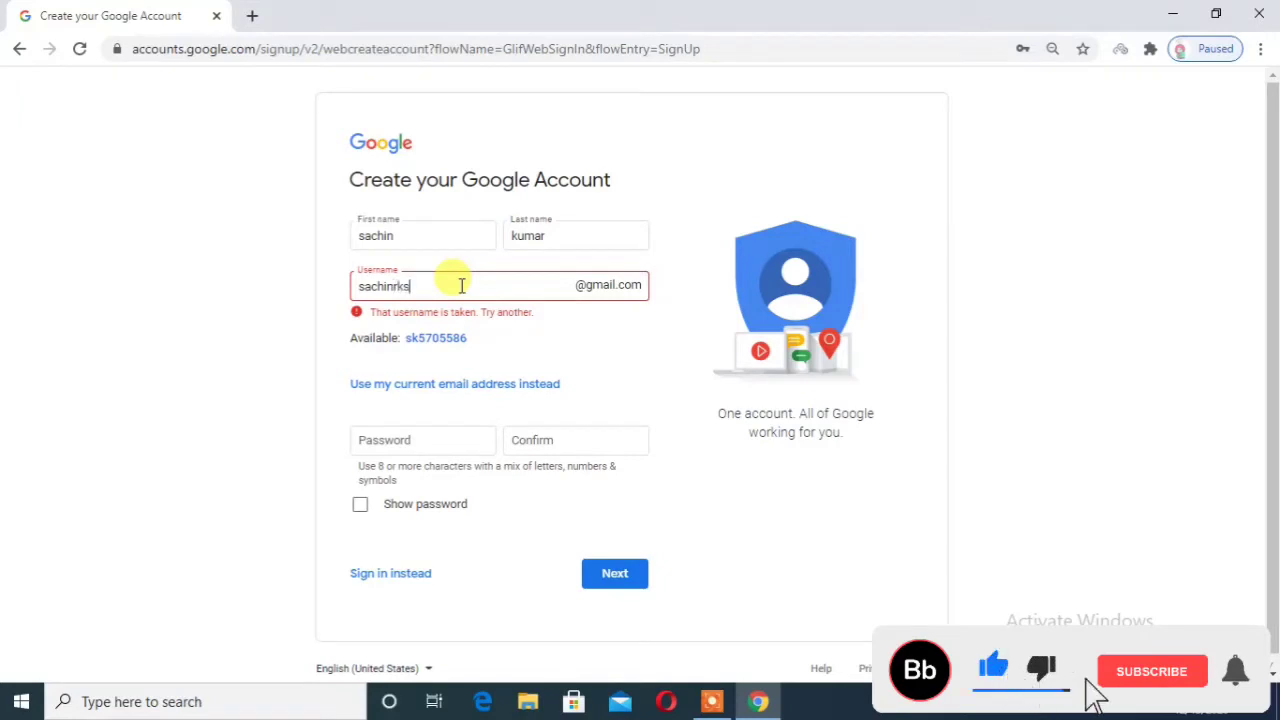
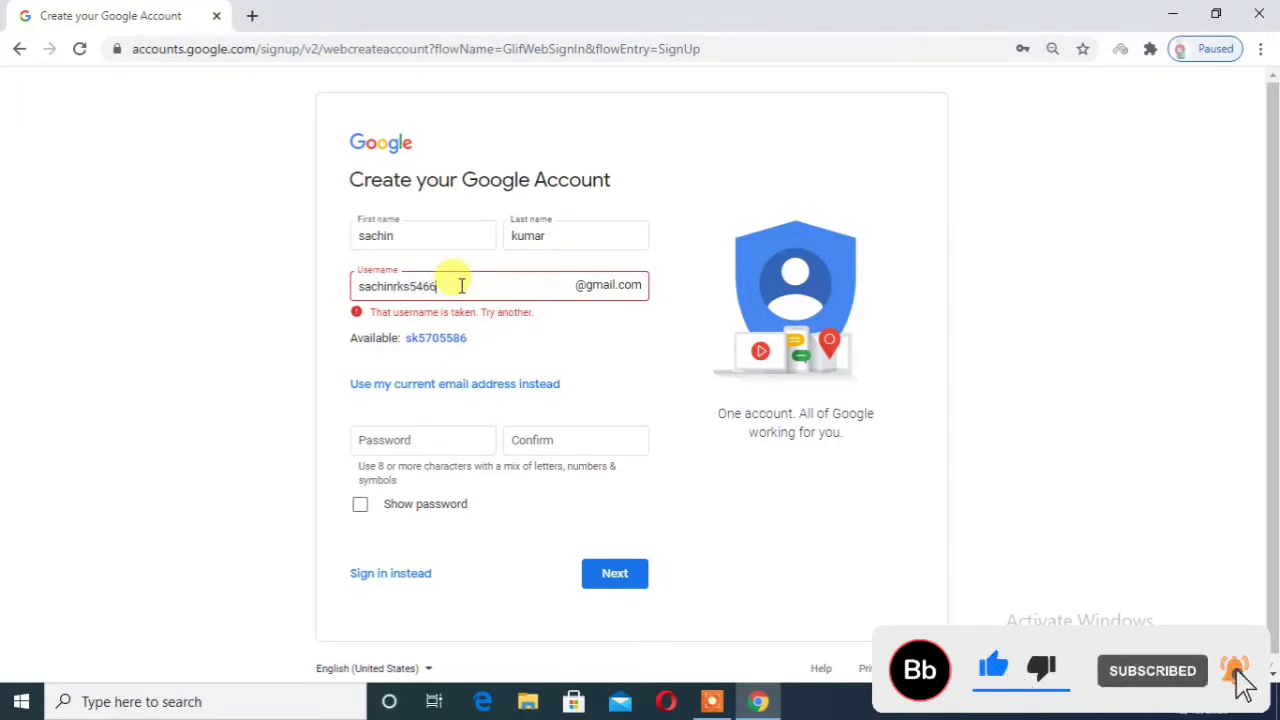
left_click(613, 375)
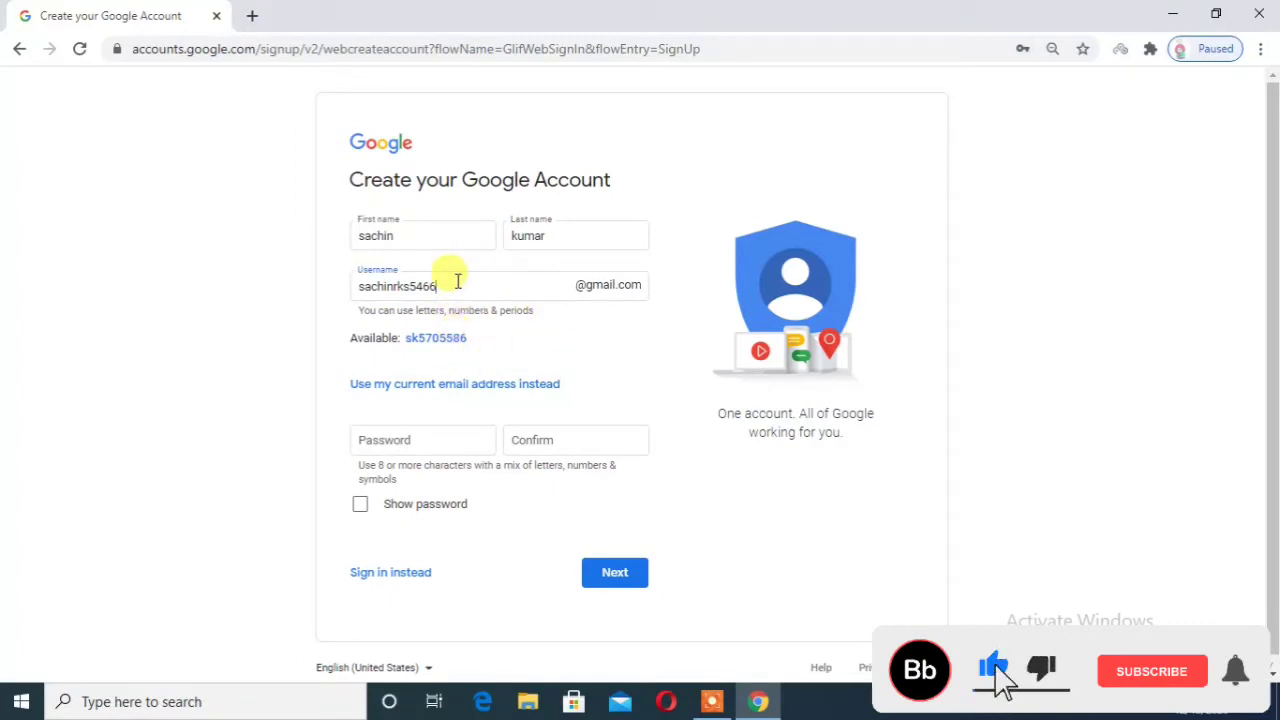
left_click(457, 281)
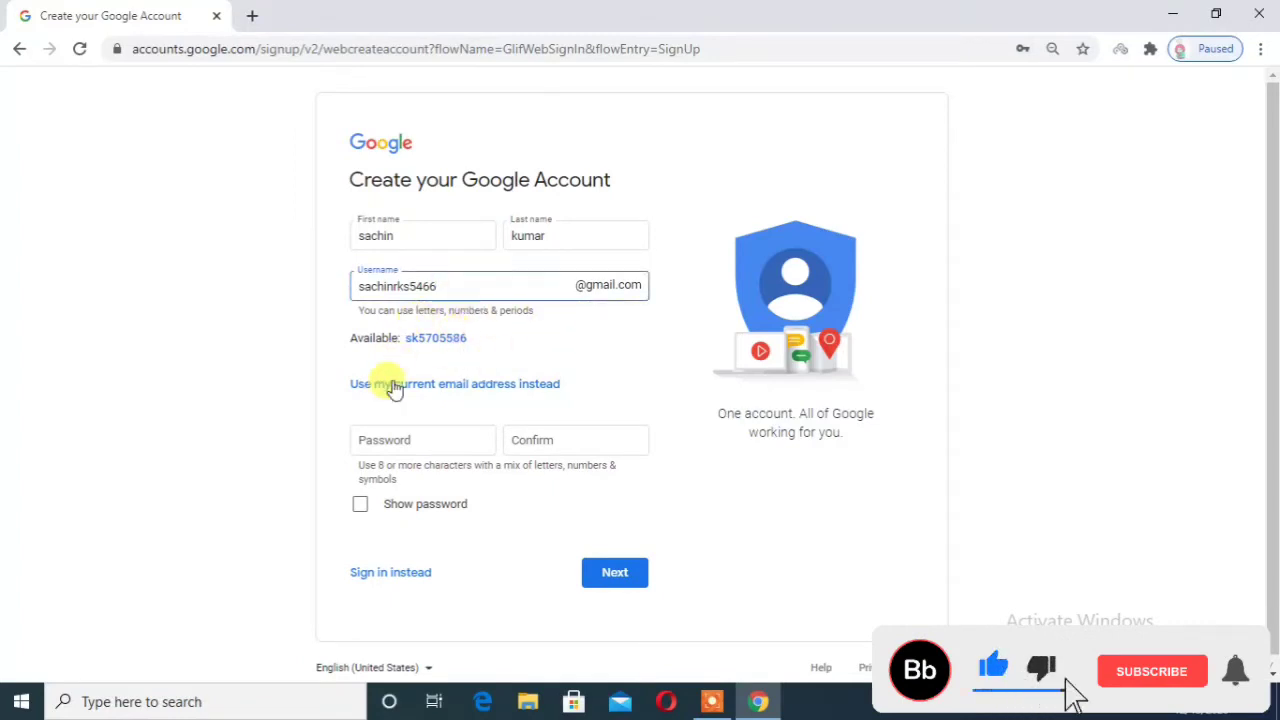
left_click(437, 338)
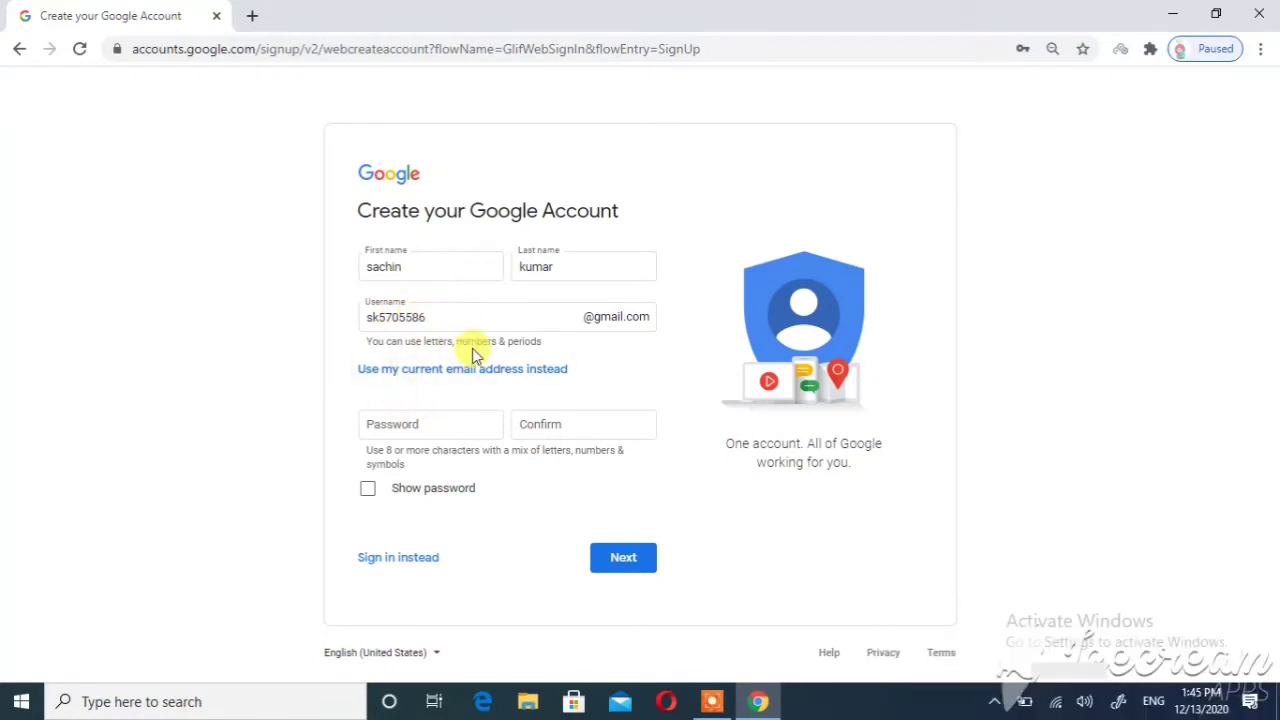
Step: Type the account password into the Password field, correcting mistyped characters
left_click(441, 421)
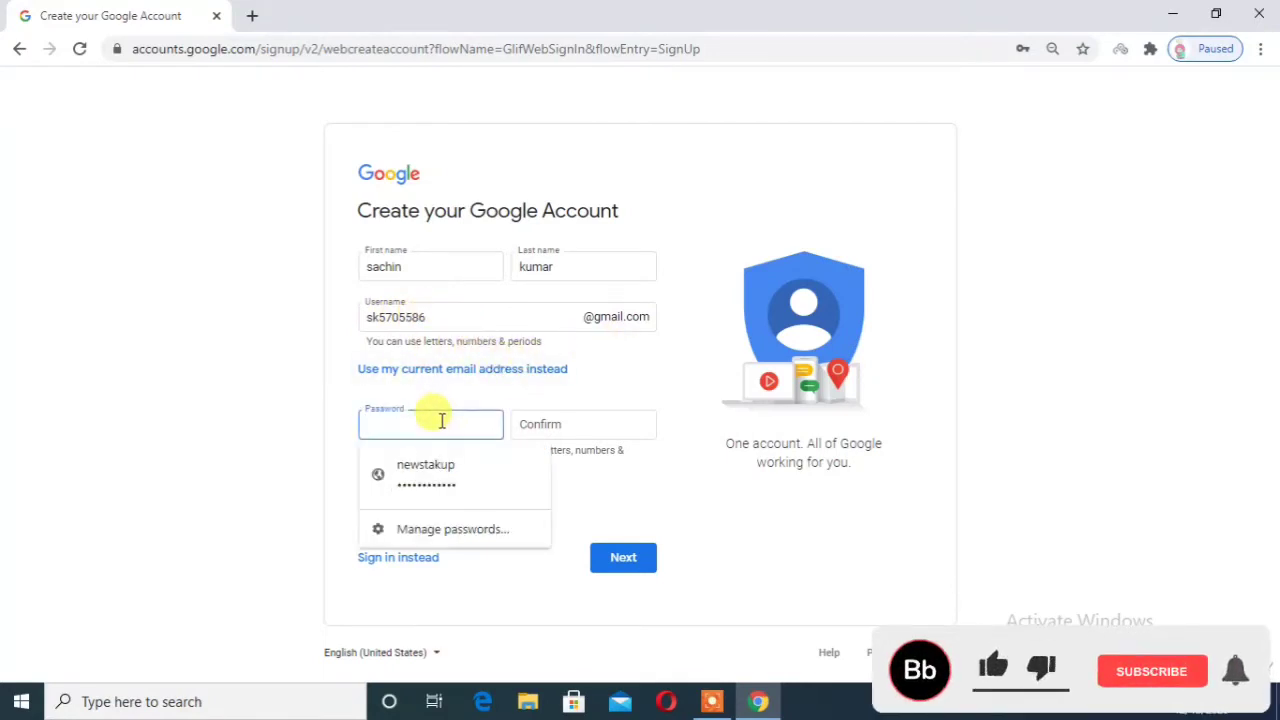
type("s")
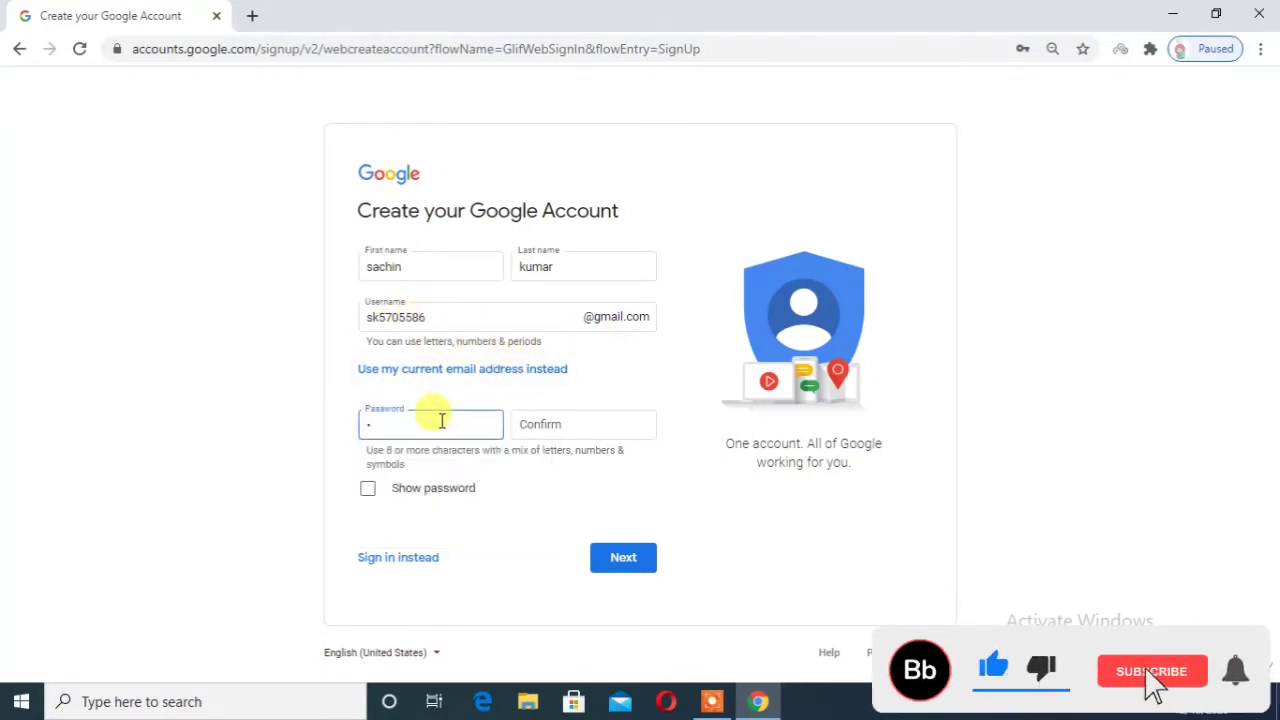
key("BackSpace")
type("s")
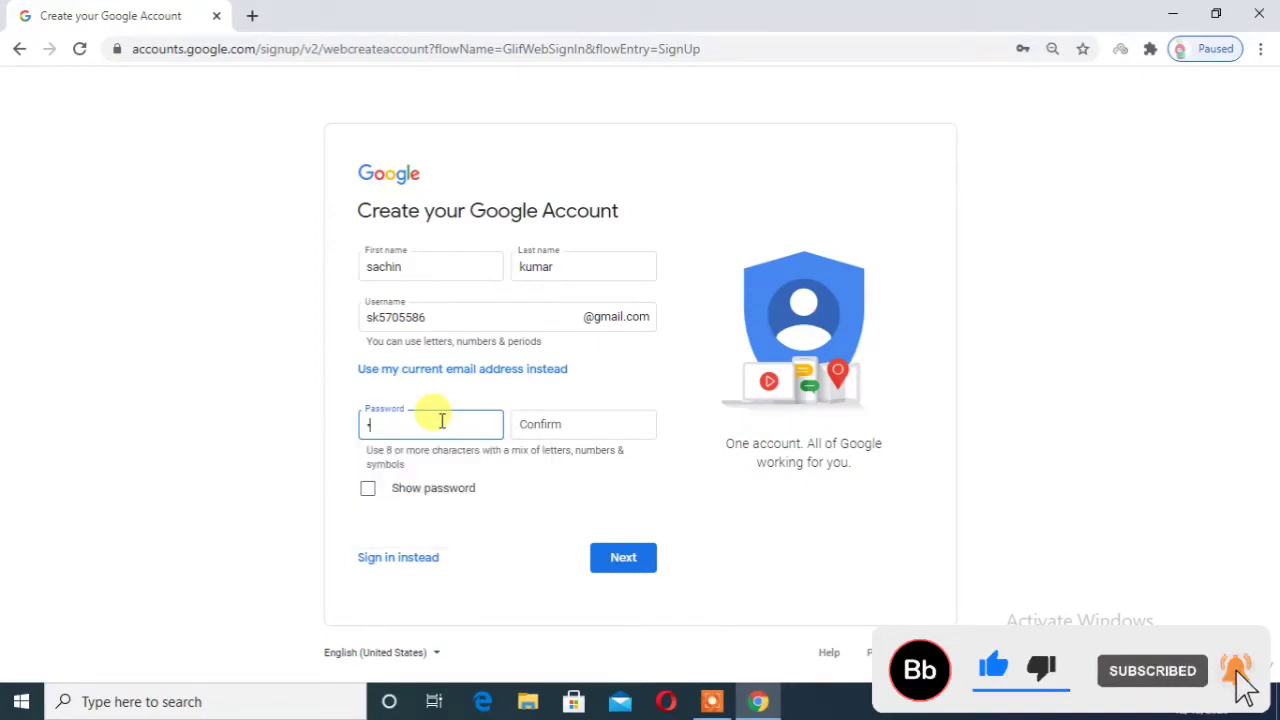
key("BackSpace")
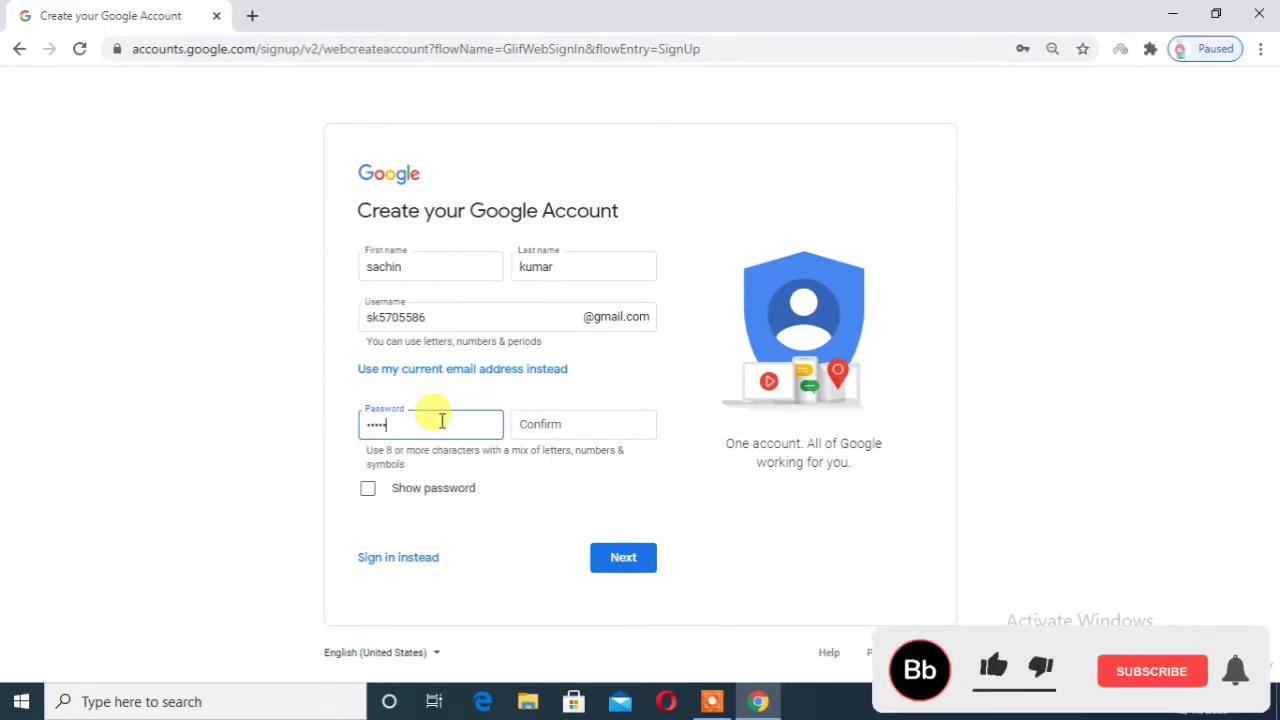
Step: Retype the password in the Confirm field and submit the page
left_click(567, 420)
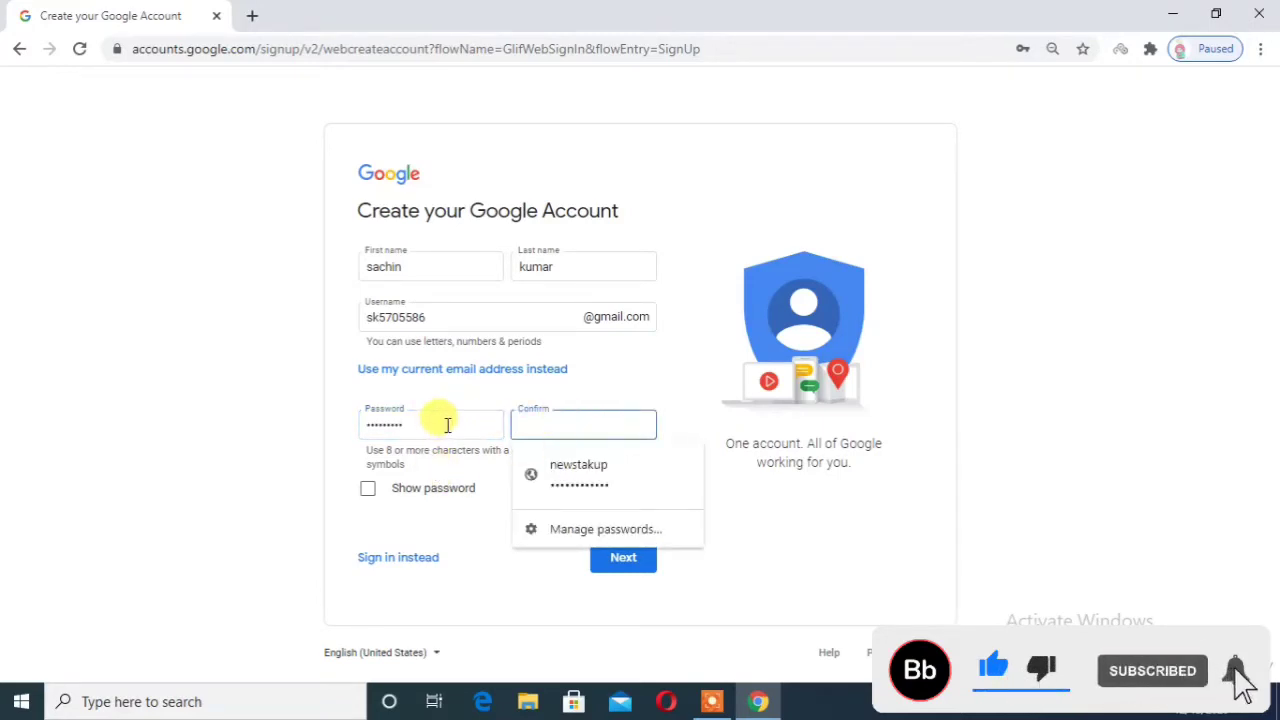
left_click(777, 549)
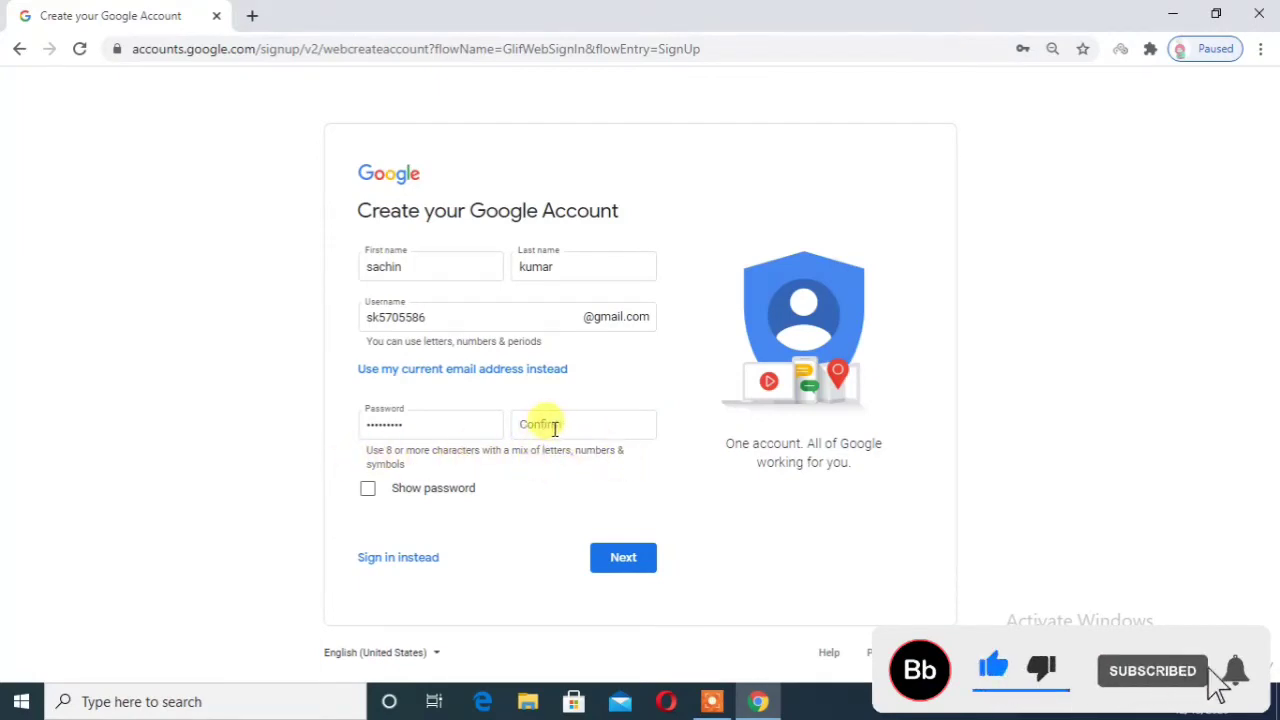
key("BackSpace")
key("BackSpace")
key("BackSpace")
key("BackSpace")
key("BackSpace")
key("BackSpace")
key("BackSpace")
key("BackSpace")
key("BackSpace")
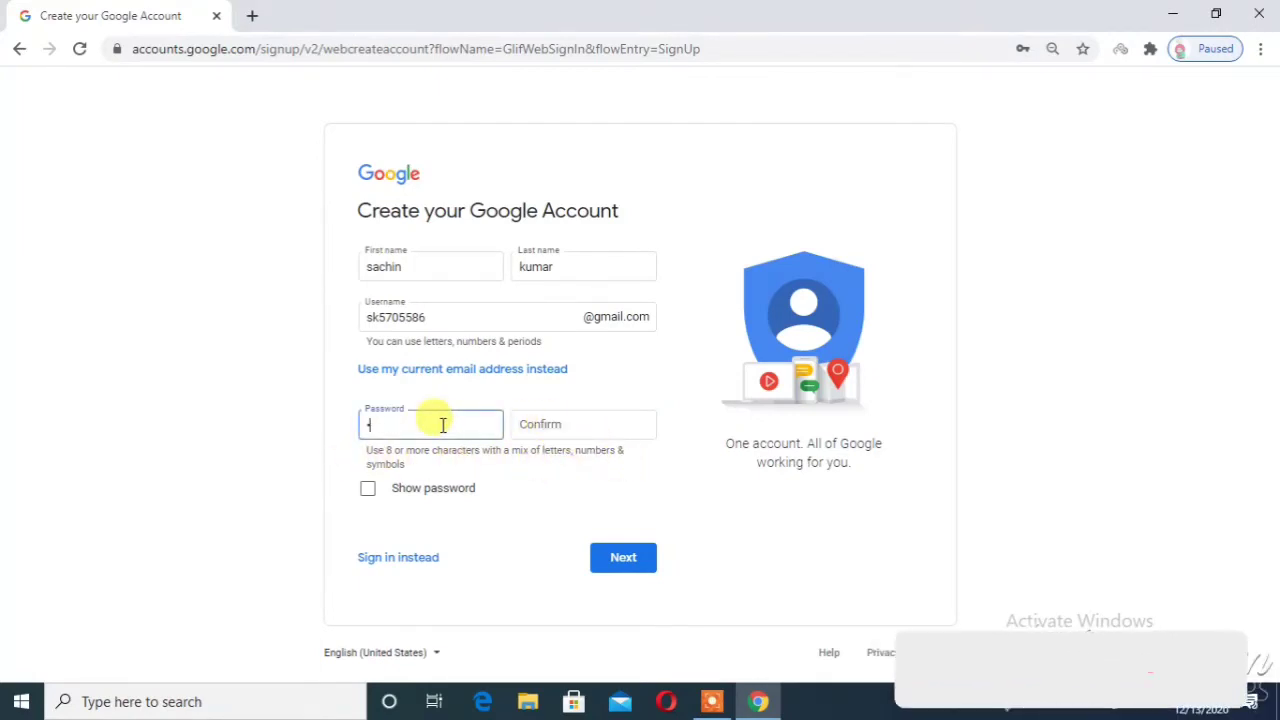
type("s")
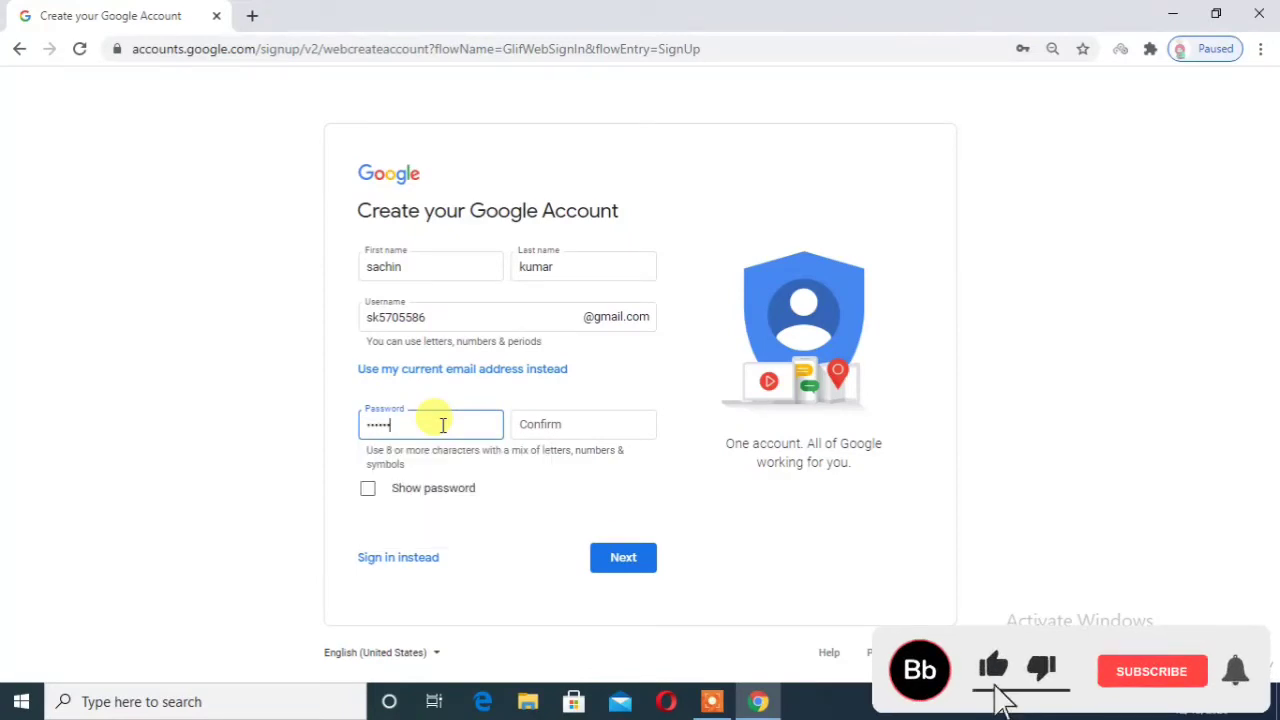
left_click(564, 425)
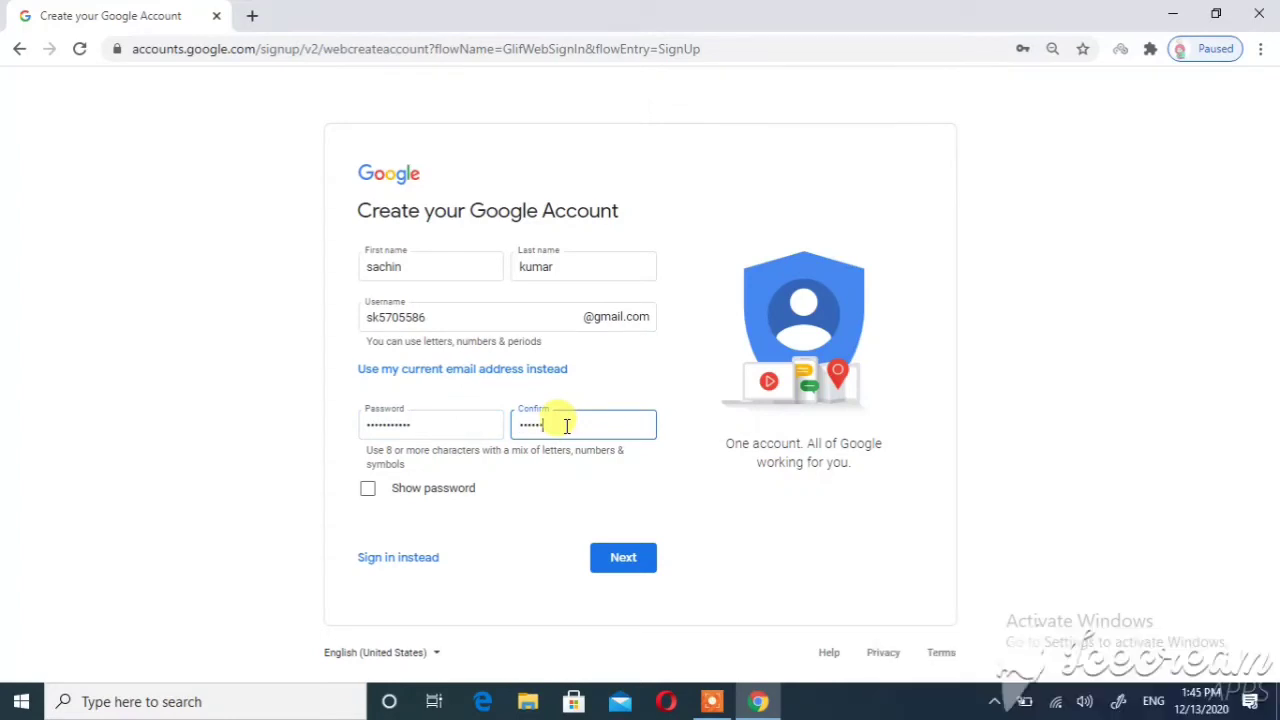
left_click(630, 561)
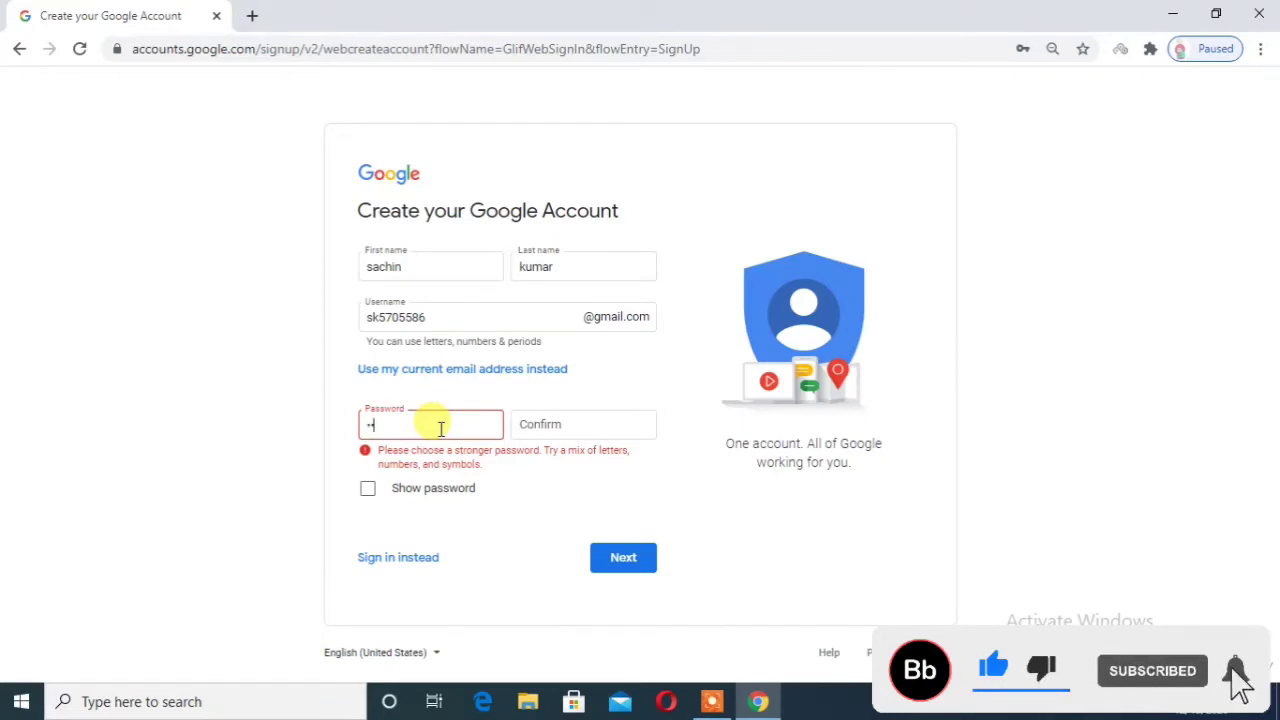
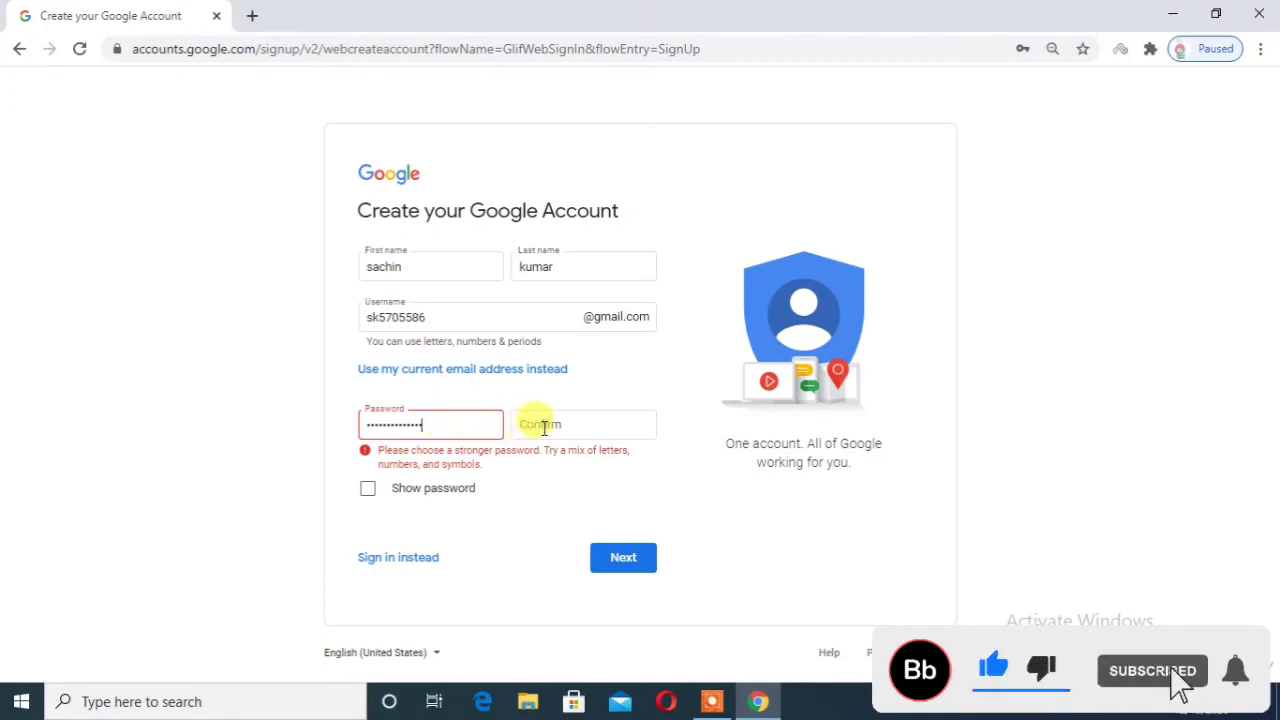
Step: Lengthen the password and its confirmation with extra digits, then submit again
left_click(544, 427)
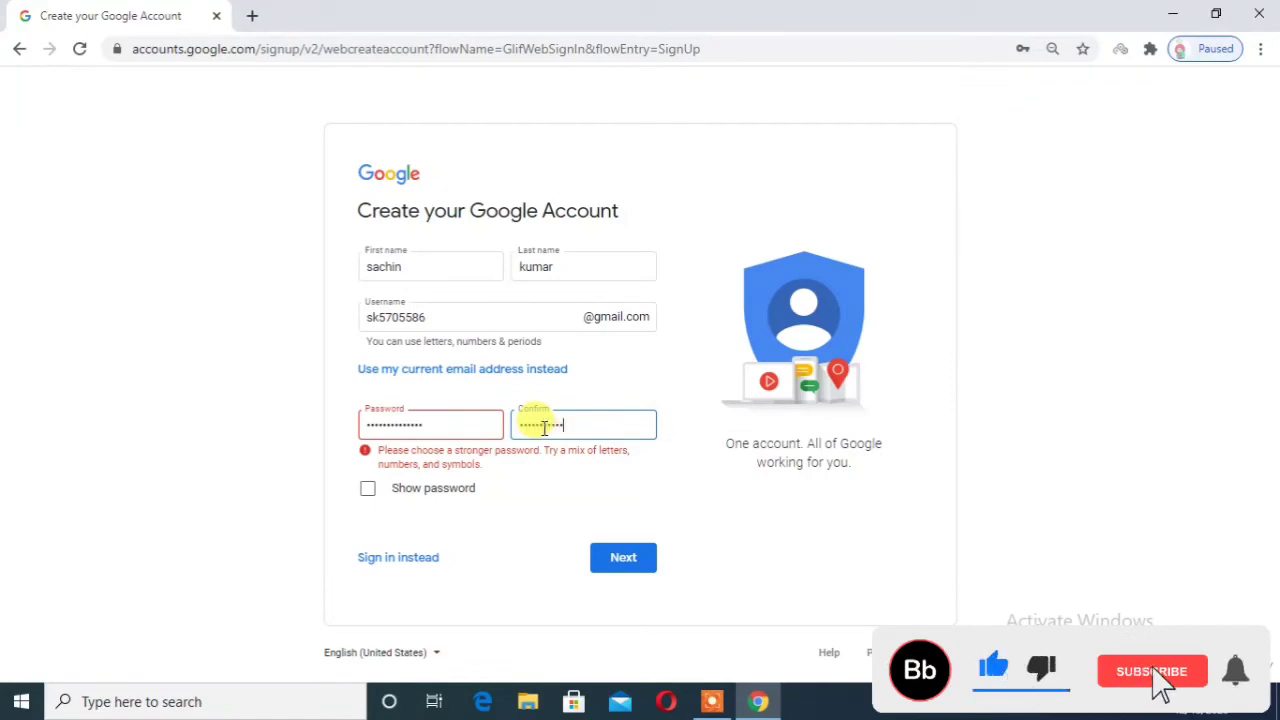
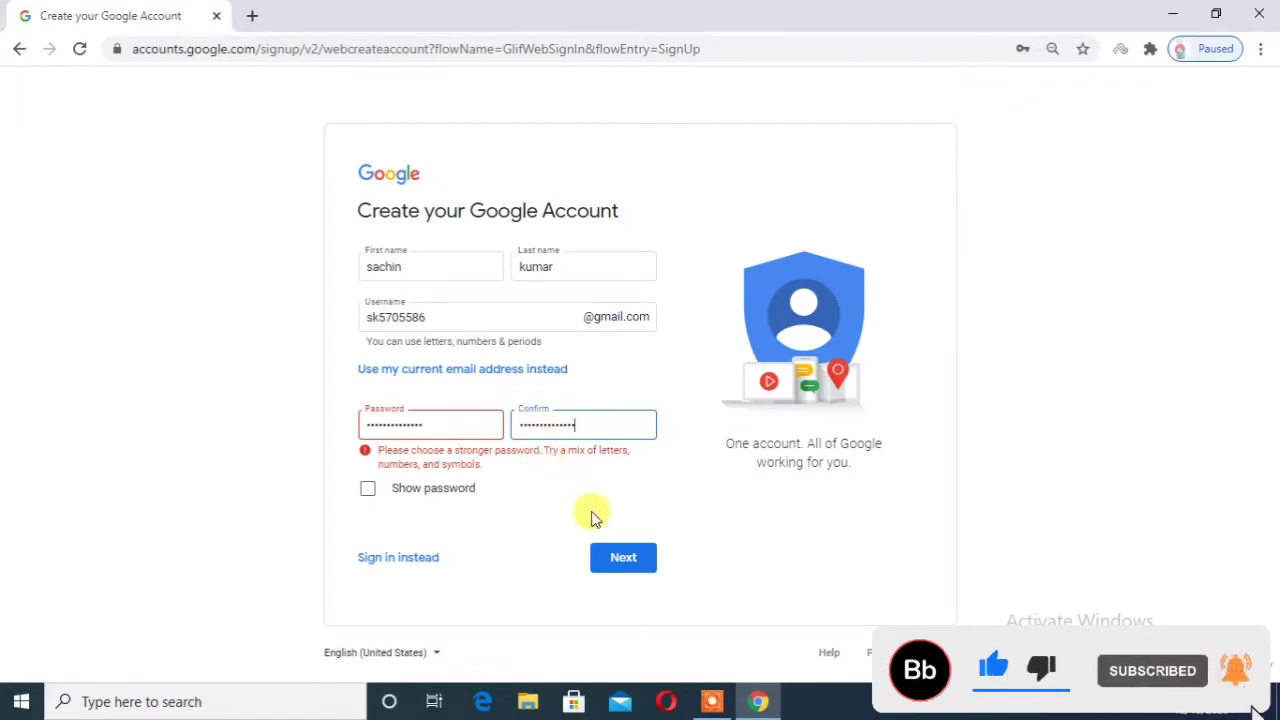
left_click(620, 555)
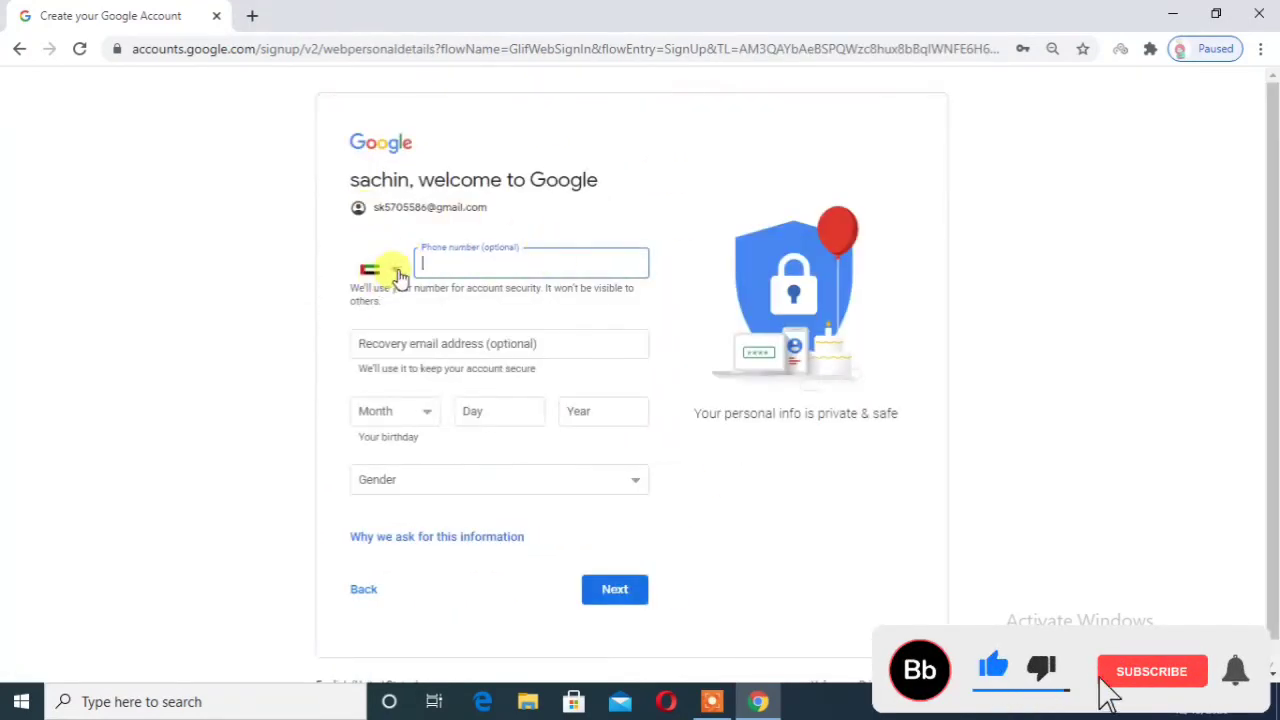
left_click(373, 270)
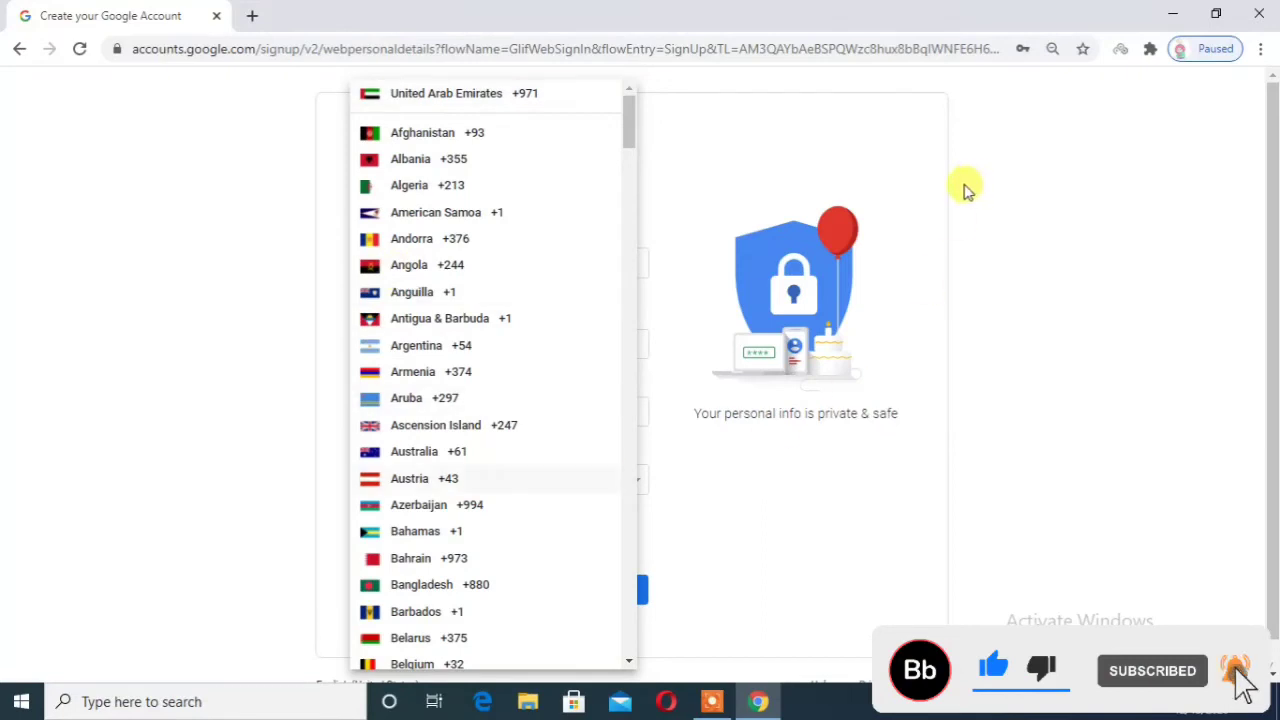
left_click(780, 163)
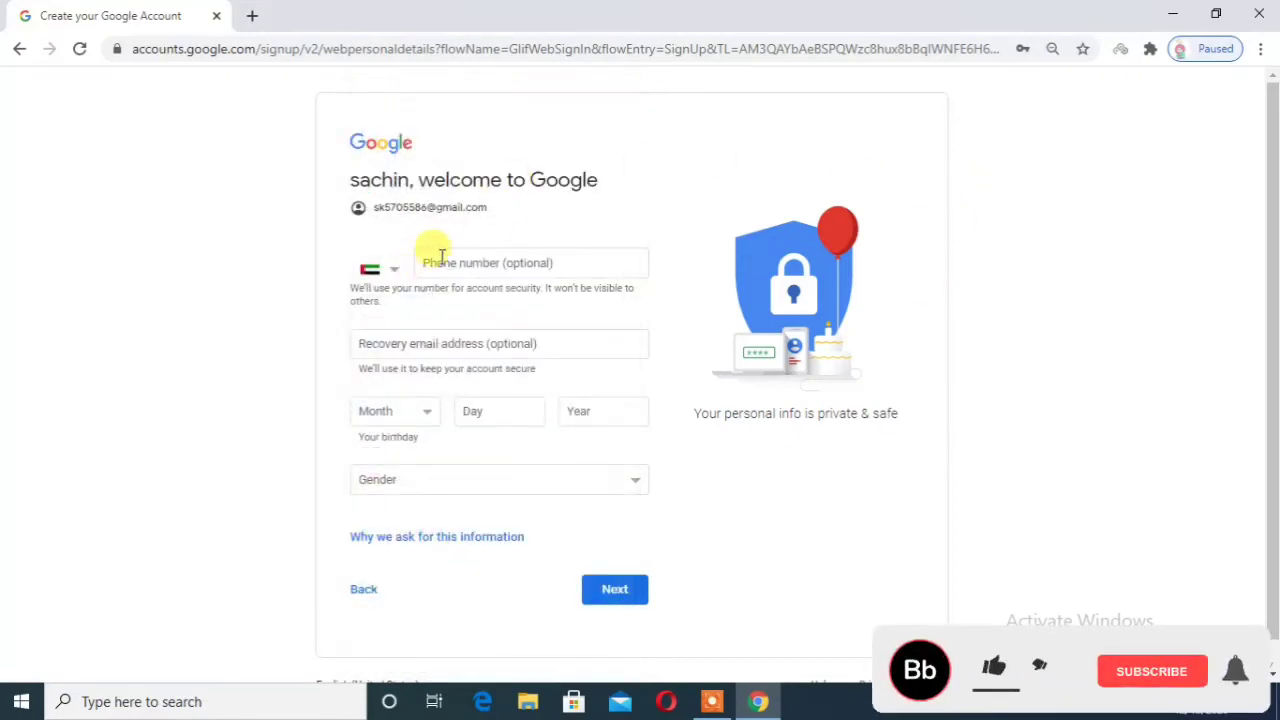
left_click(539, 261)
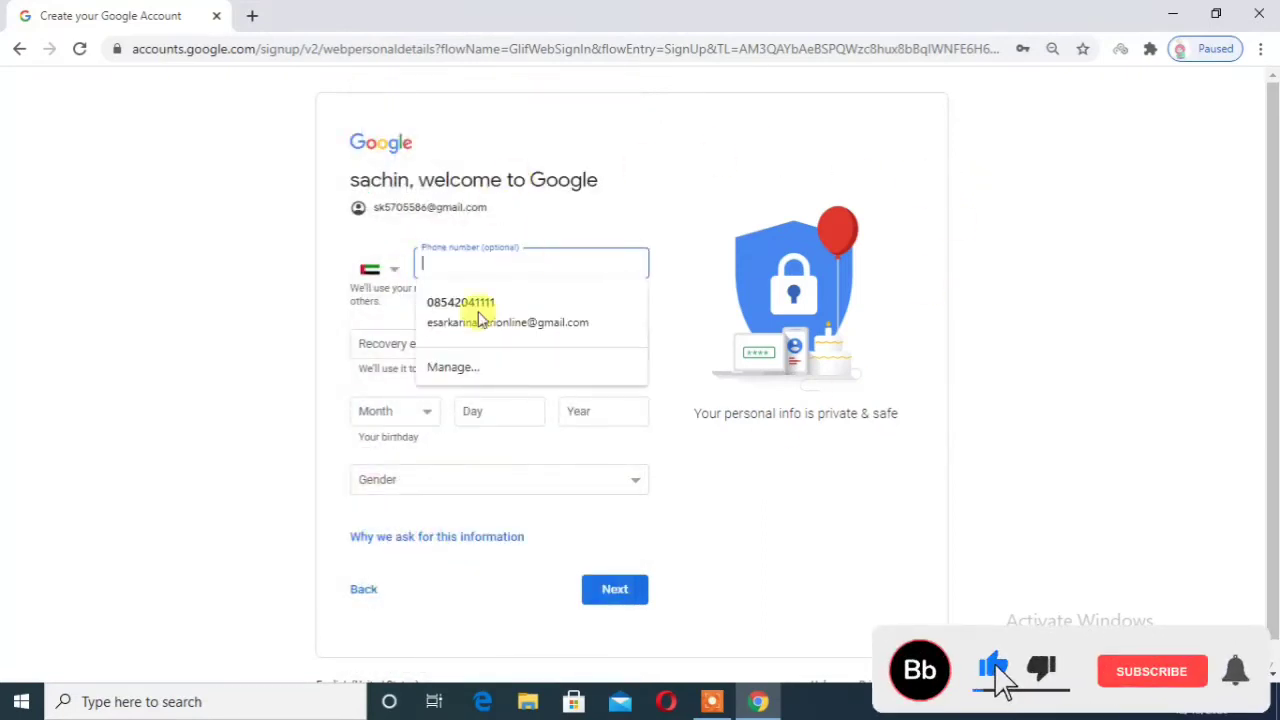
left_click(786, 143)
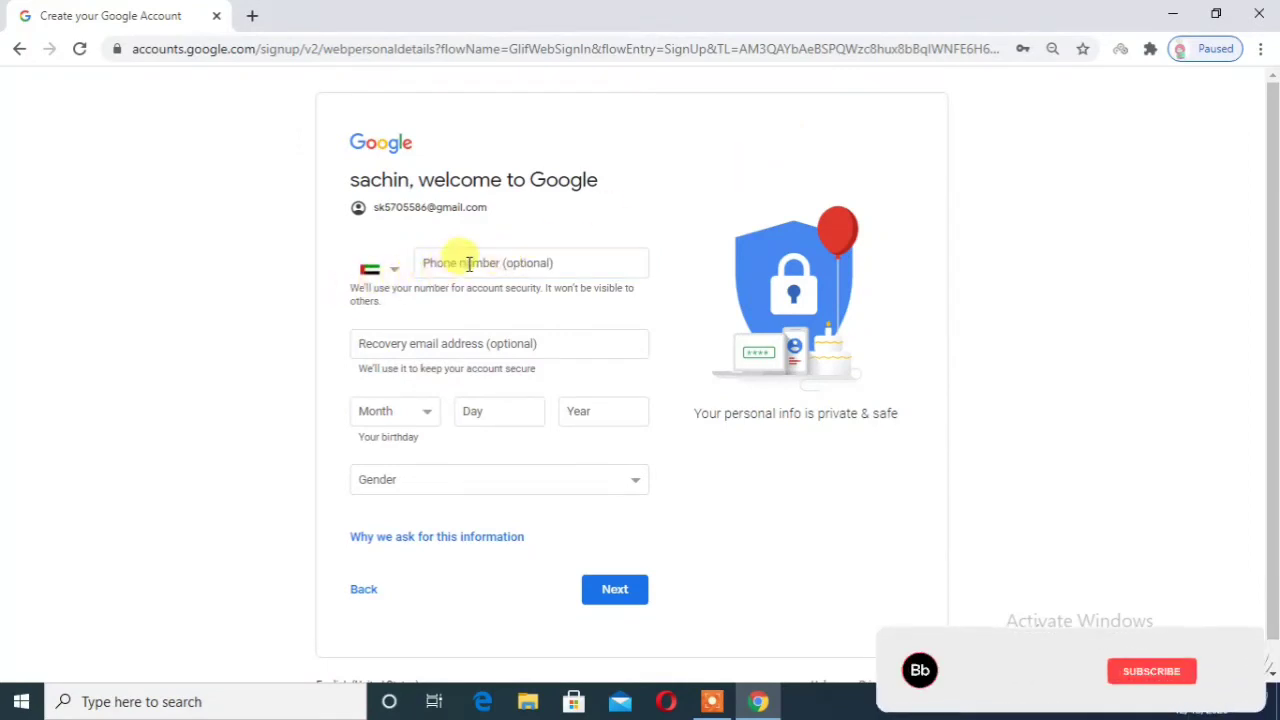
left_click(452, 260)
left_click(829, 137)
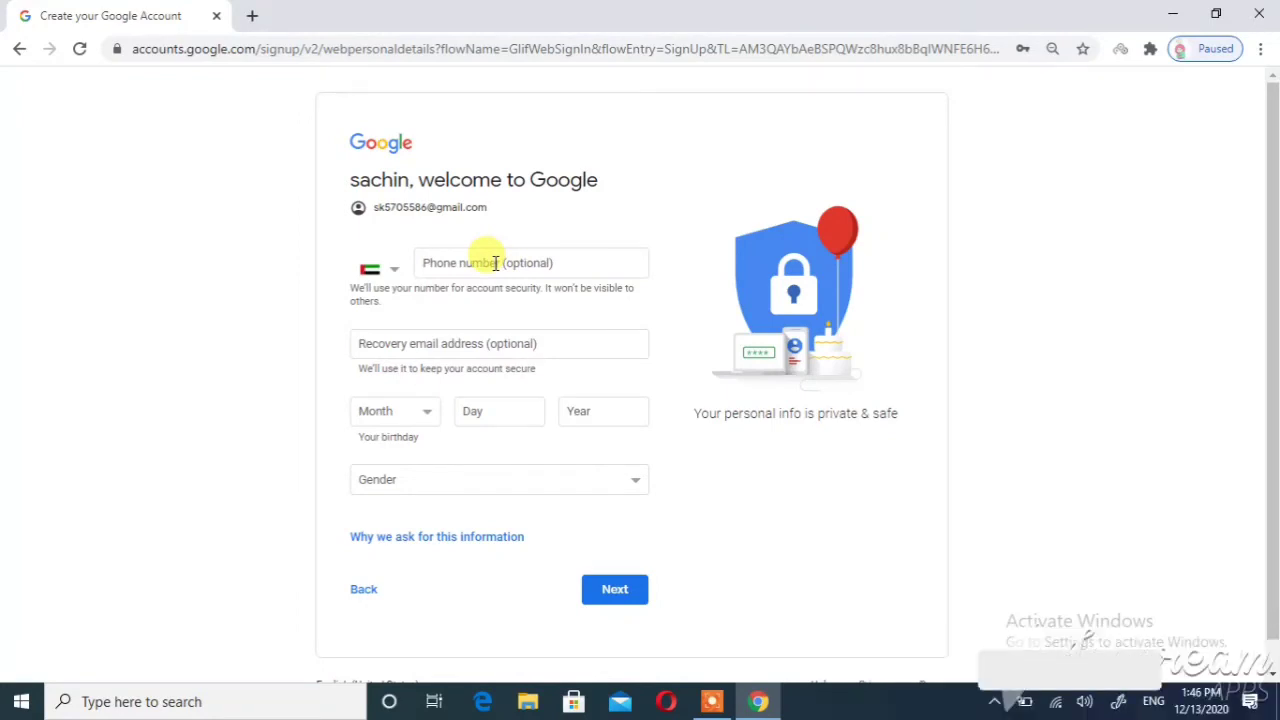
left_click(392, 268)
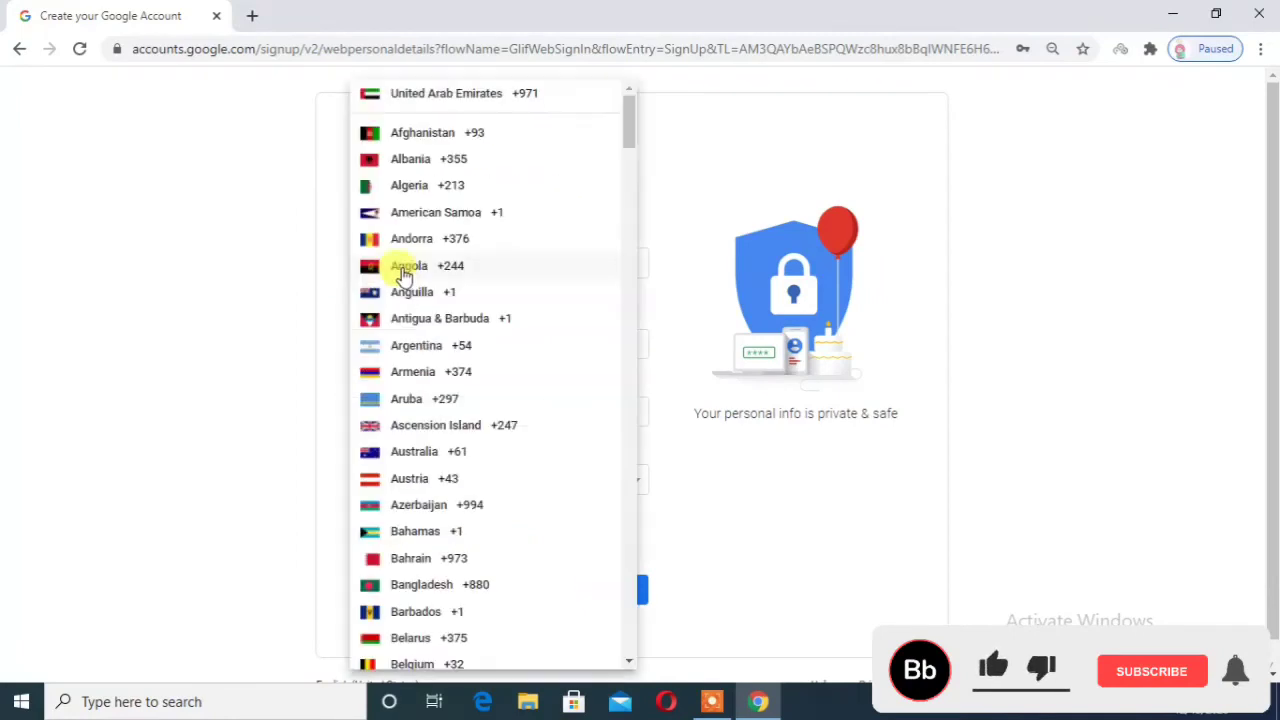
left_click(706, 449)
left_click(473, 258)
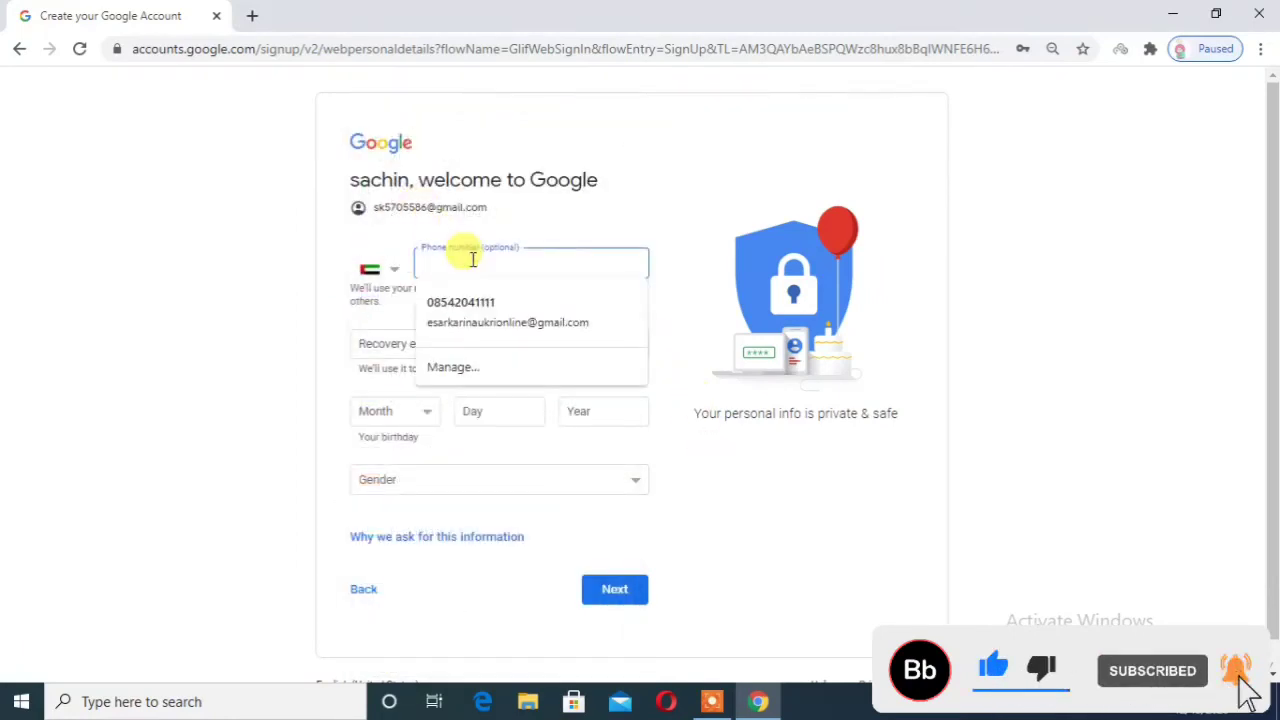
left_click(224, 452)
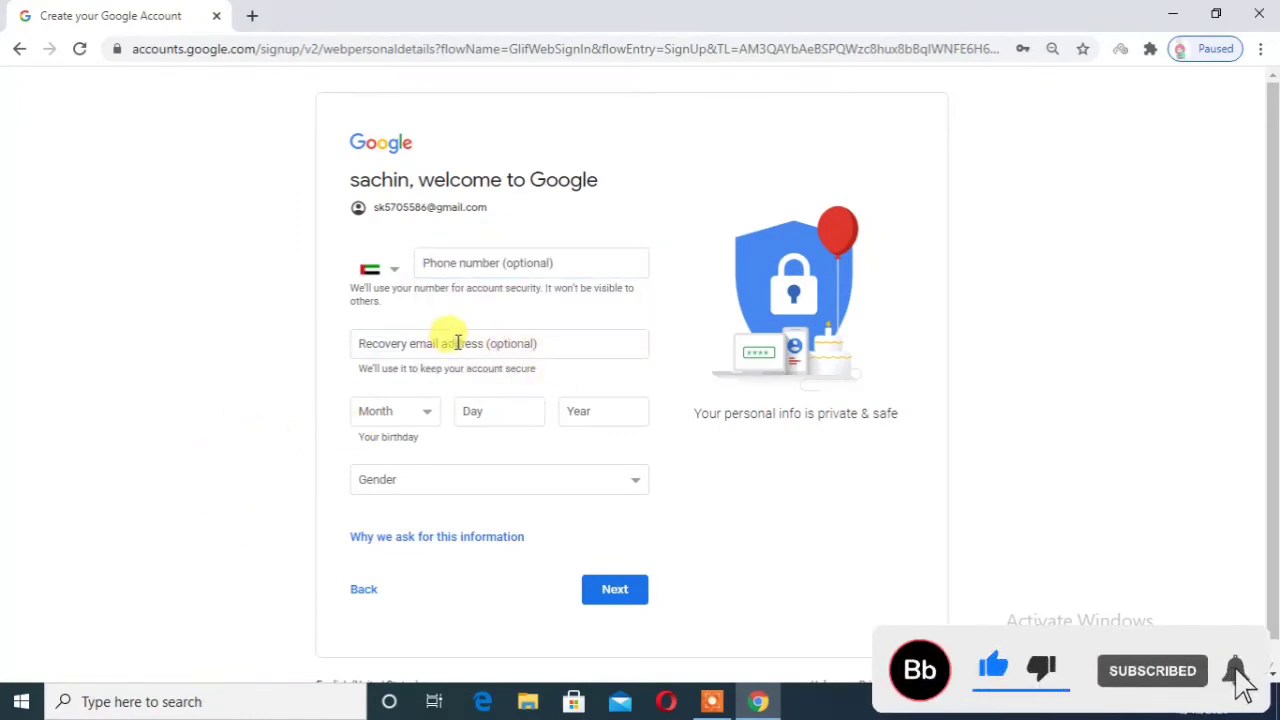
Step: Pick May, enter day 21 and year 1992, and choose Male from the Gender list
left_click(415, 411)
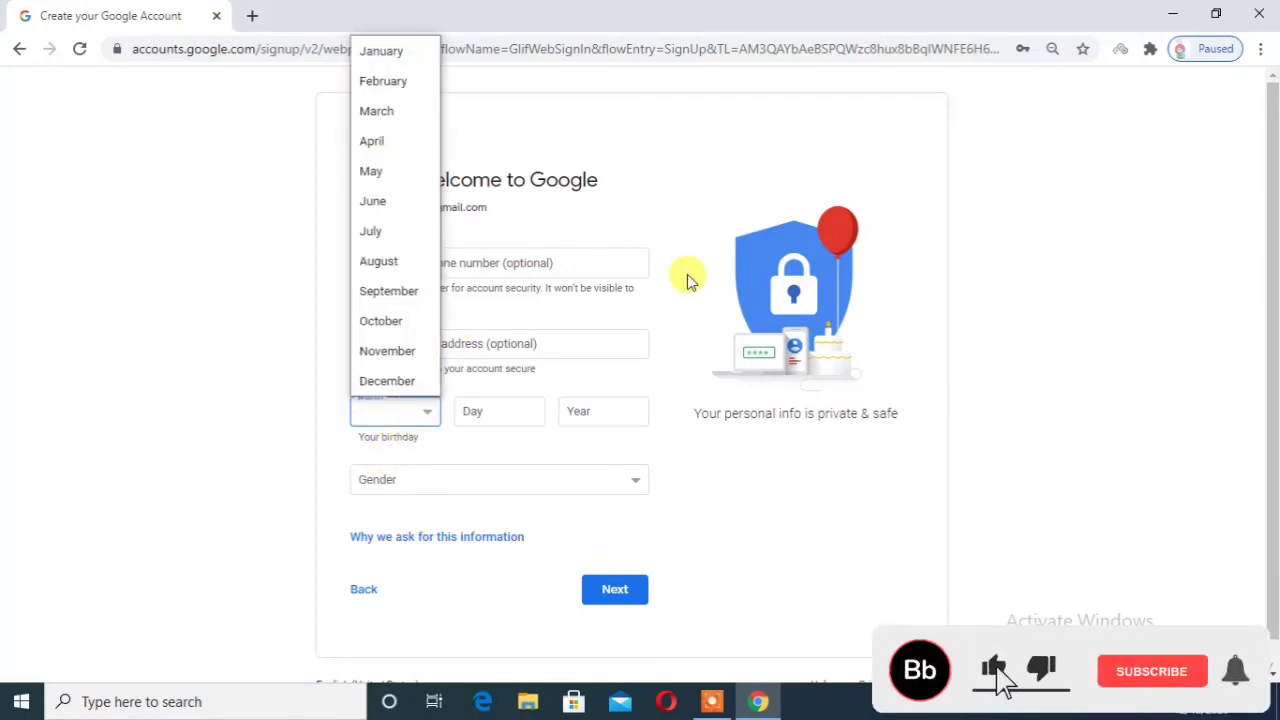
left_click(398, 173)
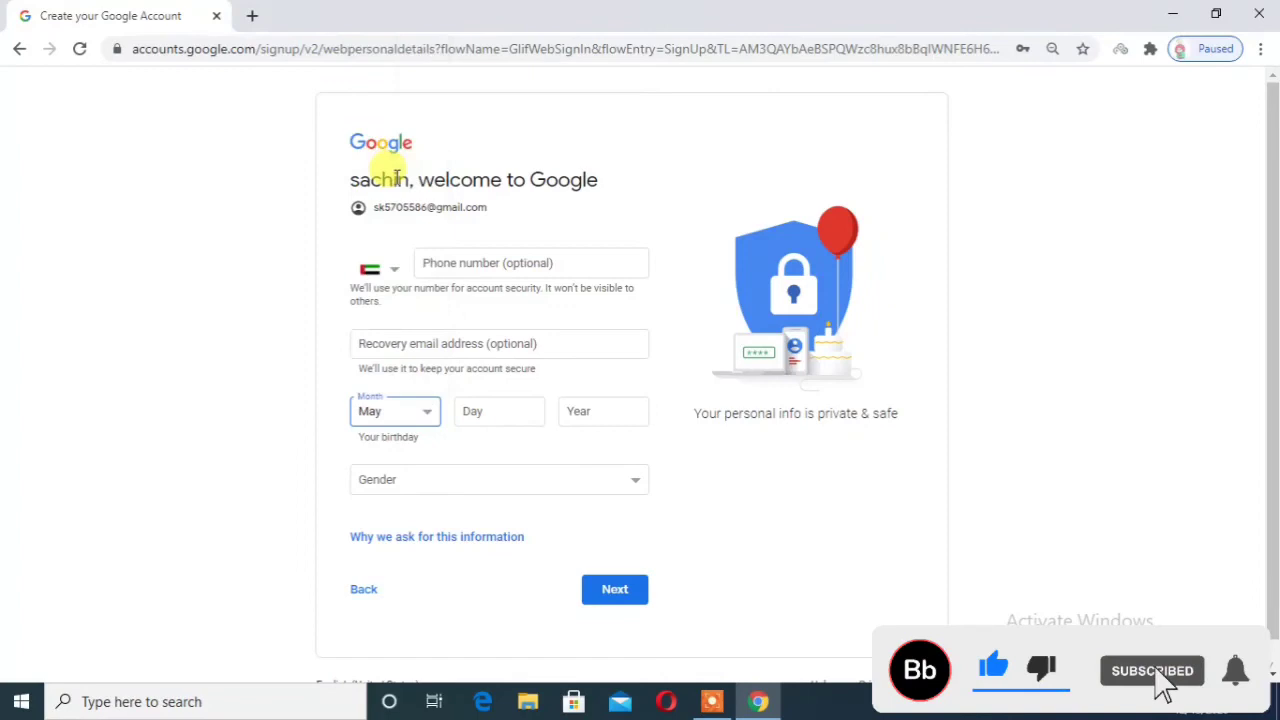
left_click(515, 405)
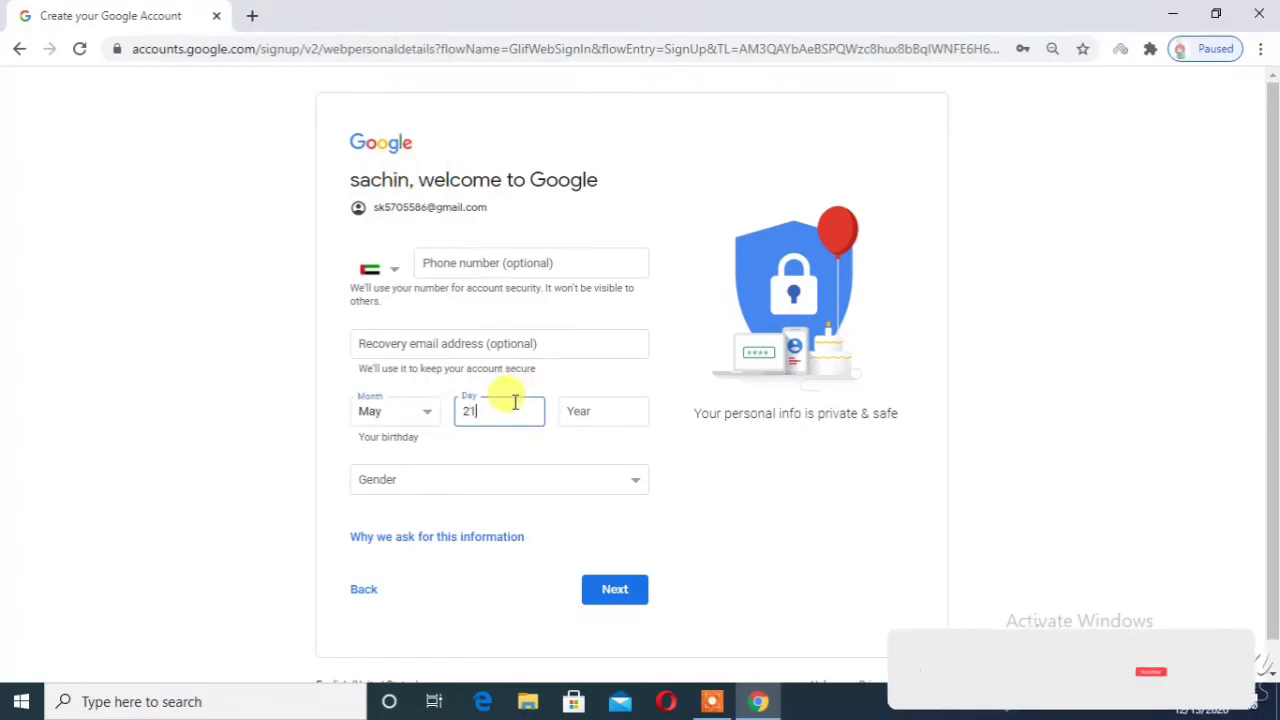
left_click(586, 410)
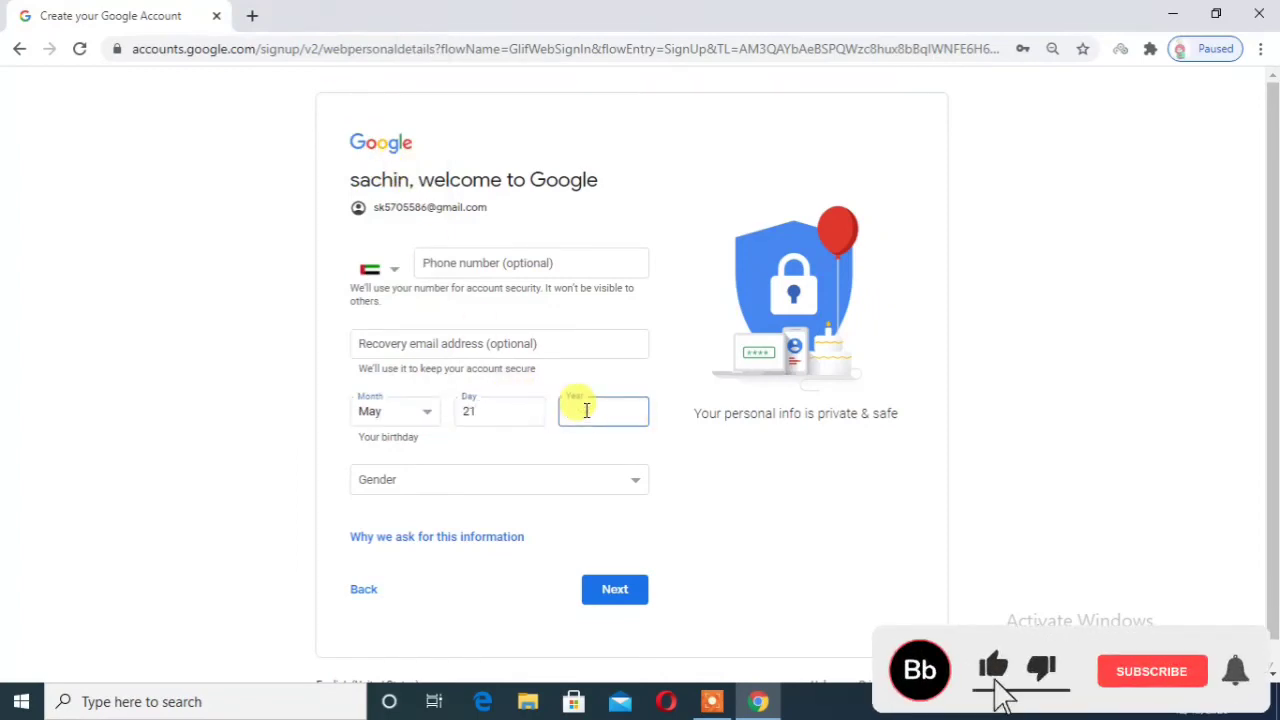
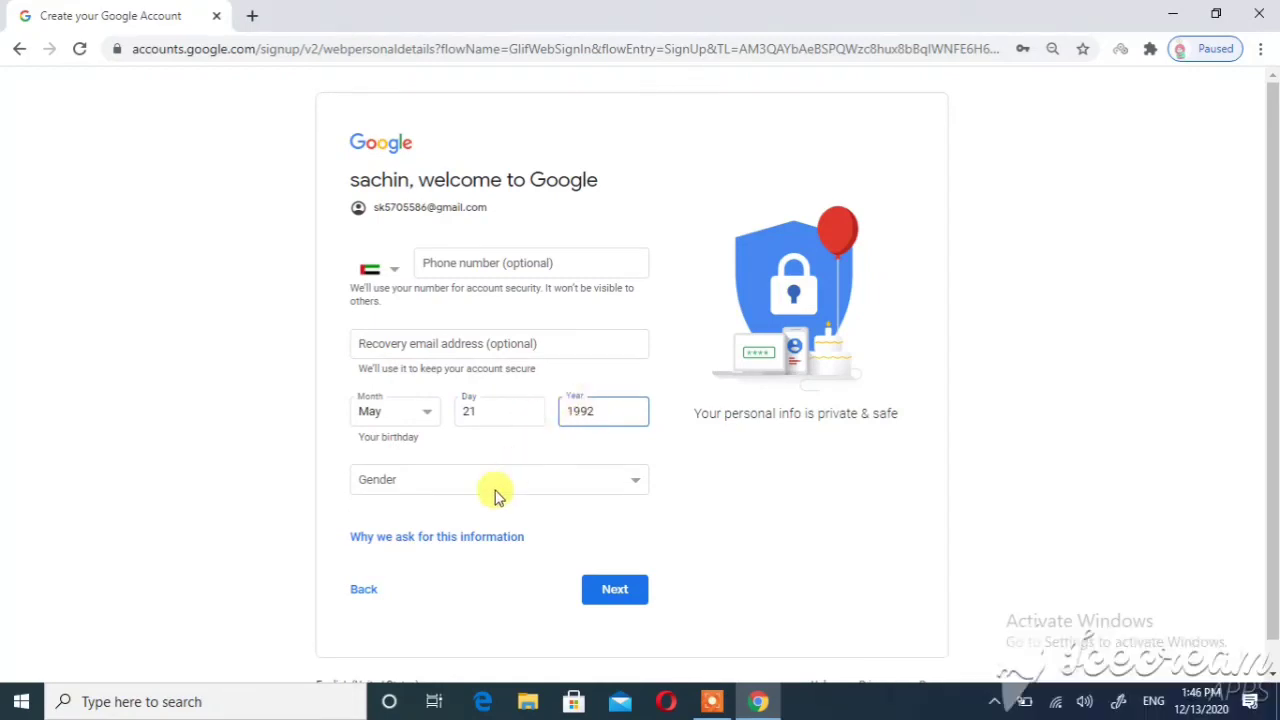
left_click(500, 482)
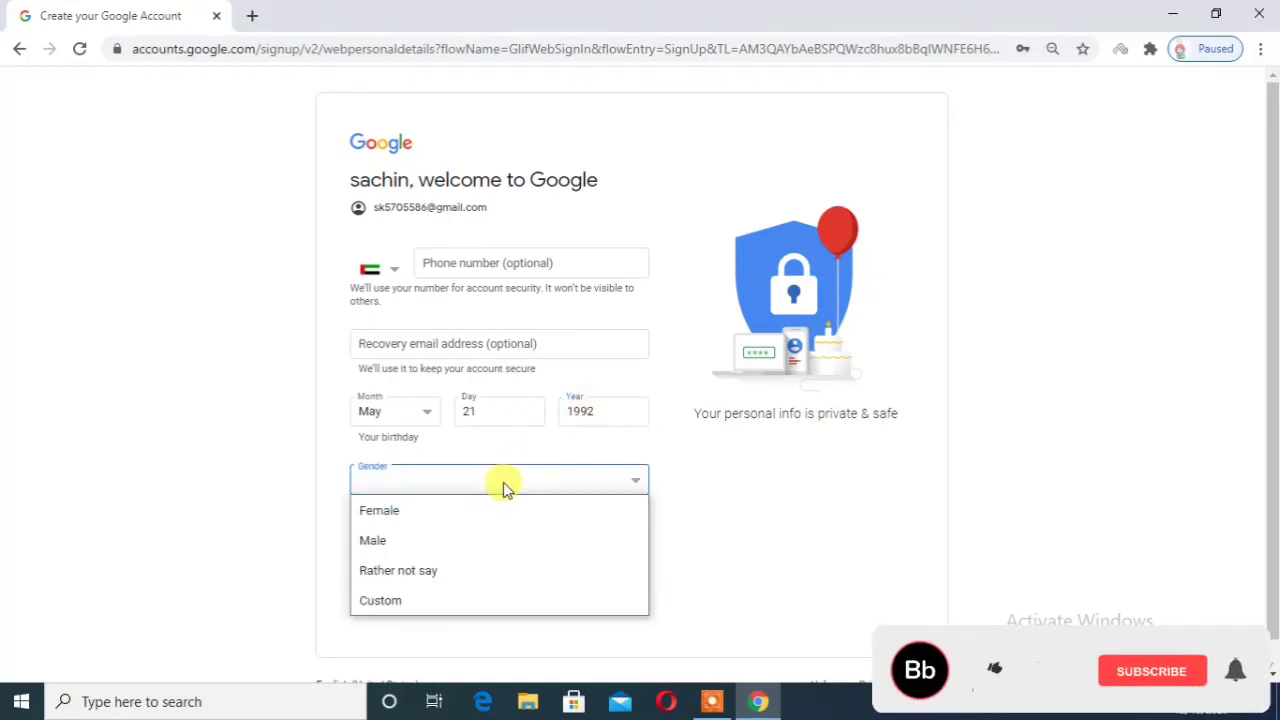
left_click(500, 540)
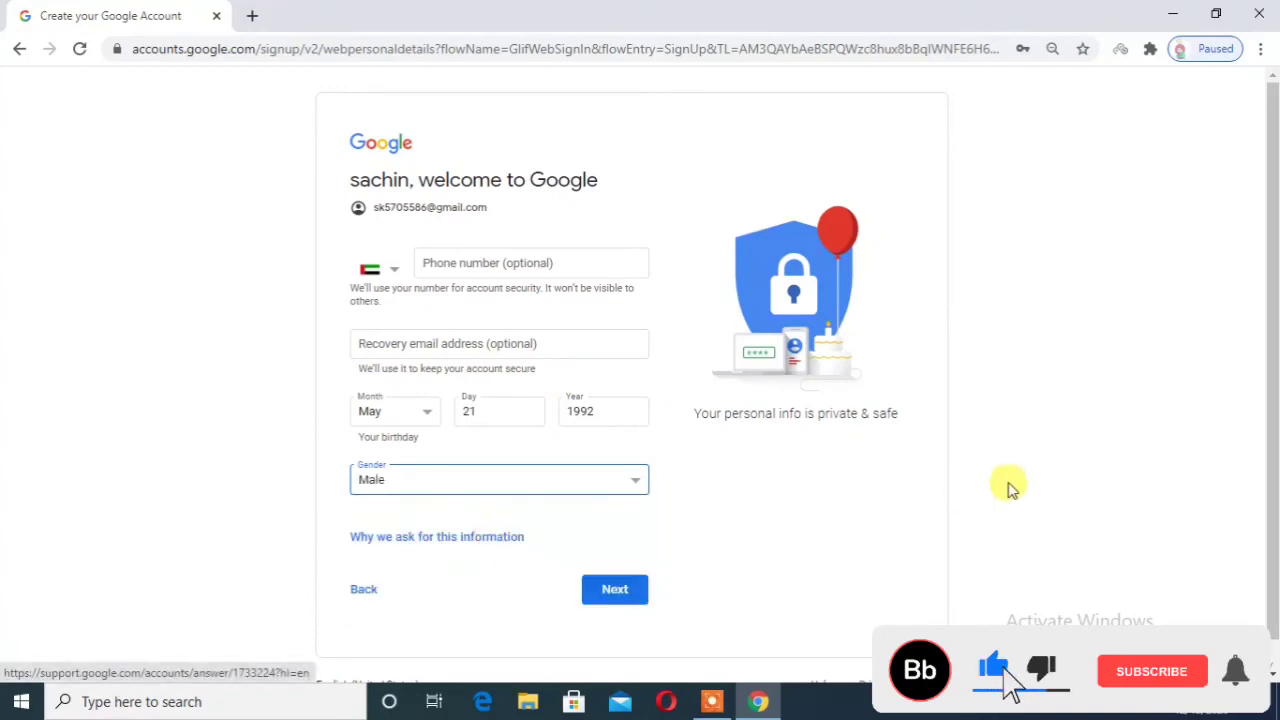
Step: Continue to Privacy and Terms, expand MORE OPTIONS and scroll through the personalization settings
left_click(620, 592)
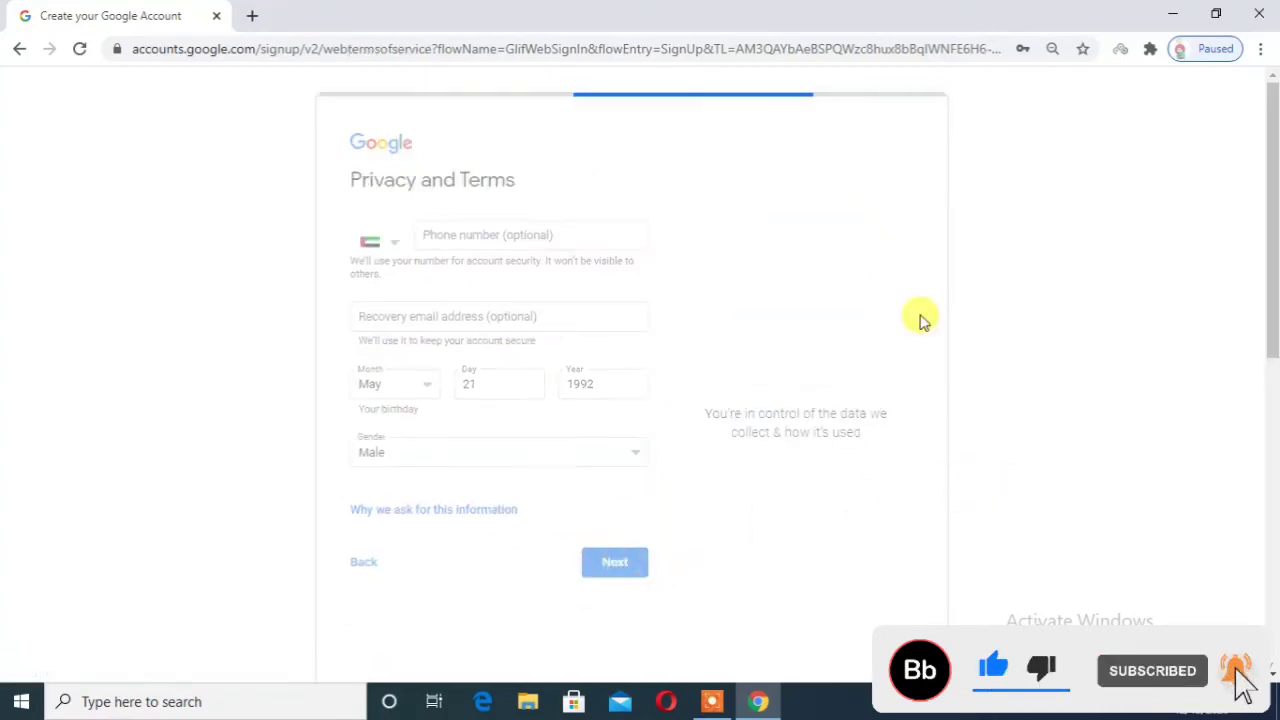
scroll(657, 372, "down", 7)
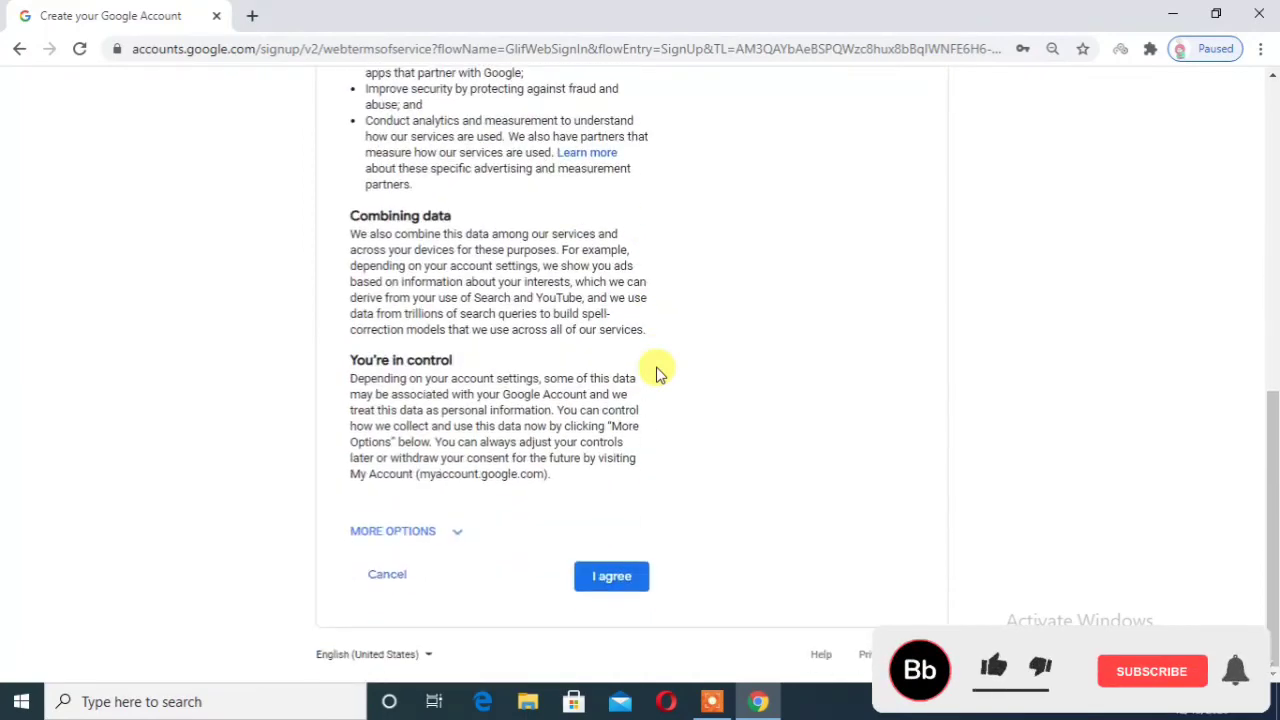
left_click(463, 533)
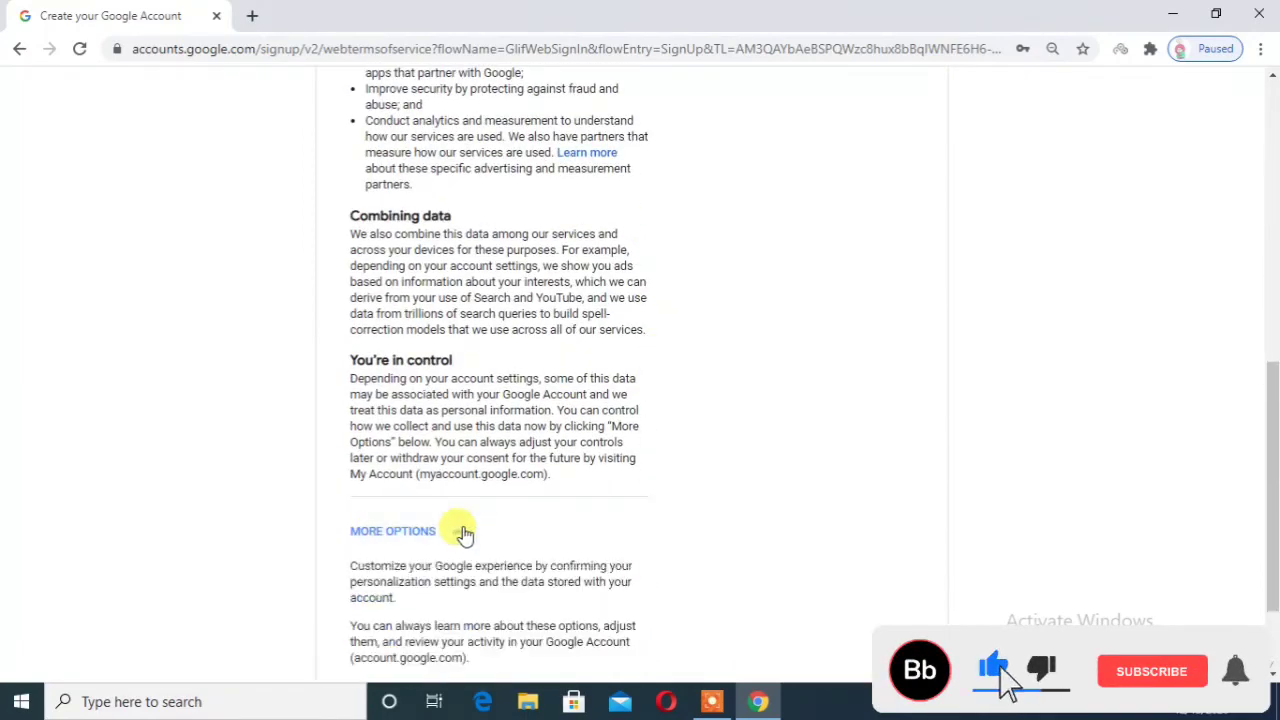
scroll(600, 383, "down", 9)
scroll(608, 391, "down", 2)
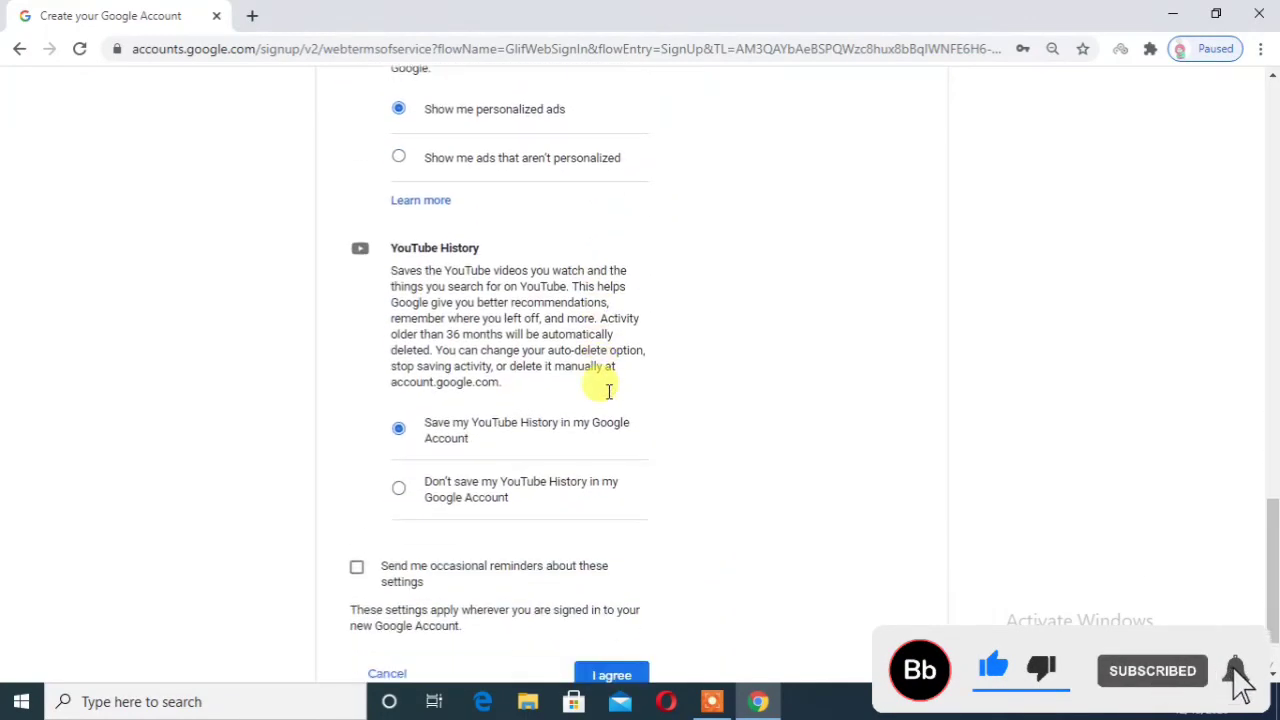
scroll(608, 390, "up", 7)
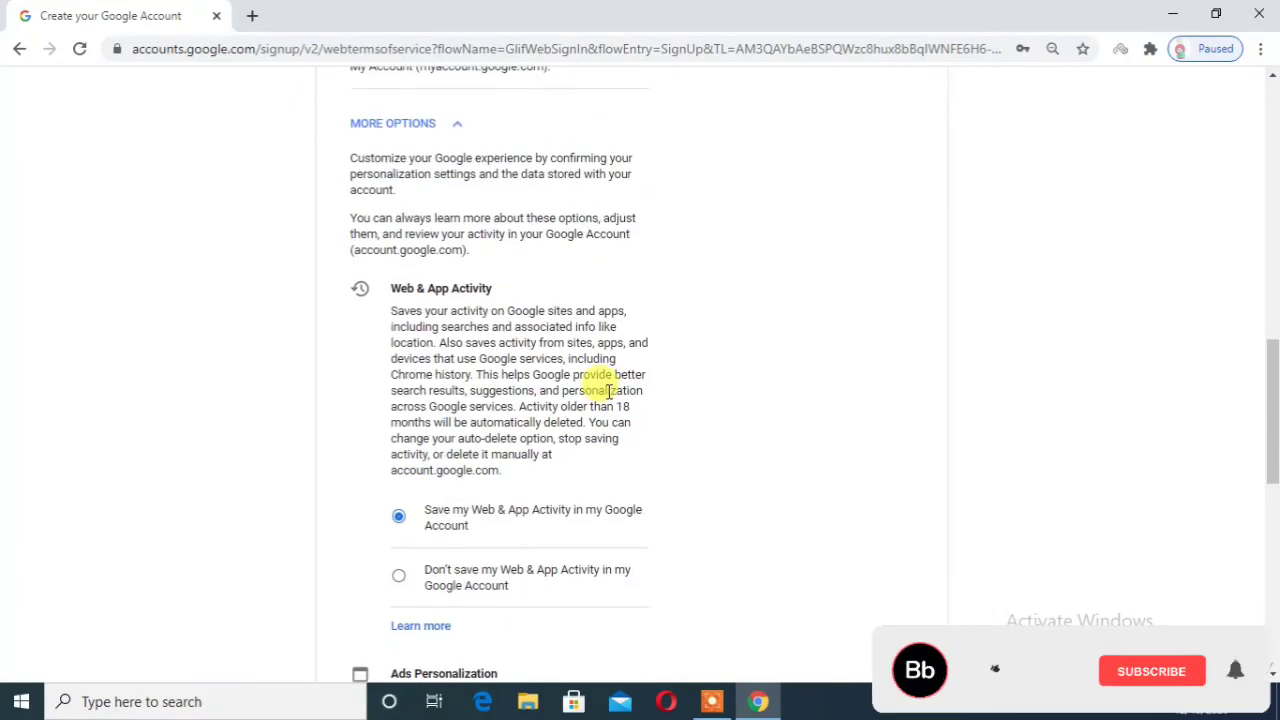
scroll(608, 391, "down", 8)
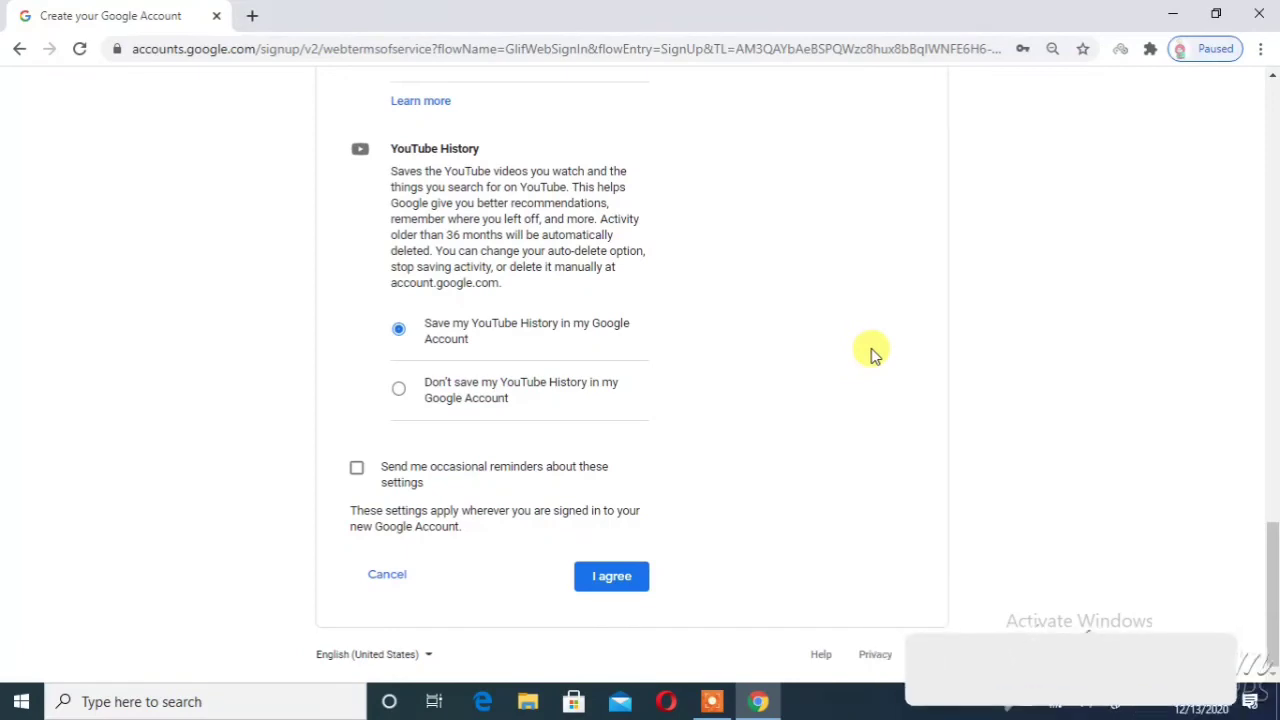
Step: Open a new Chrome tab and load gmail.com
left_click(255, 16)
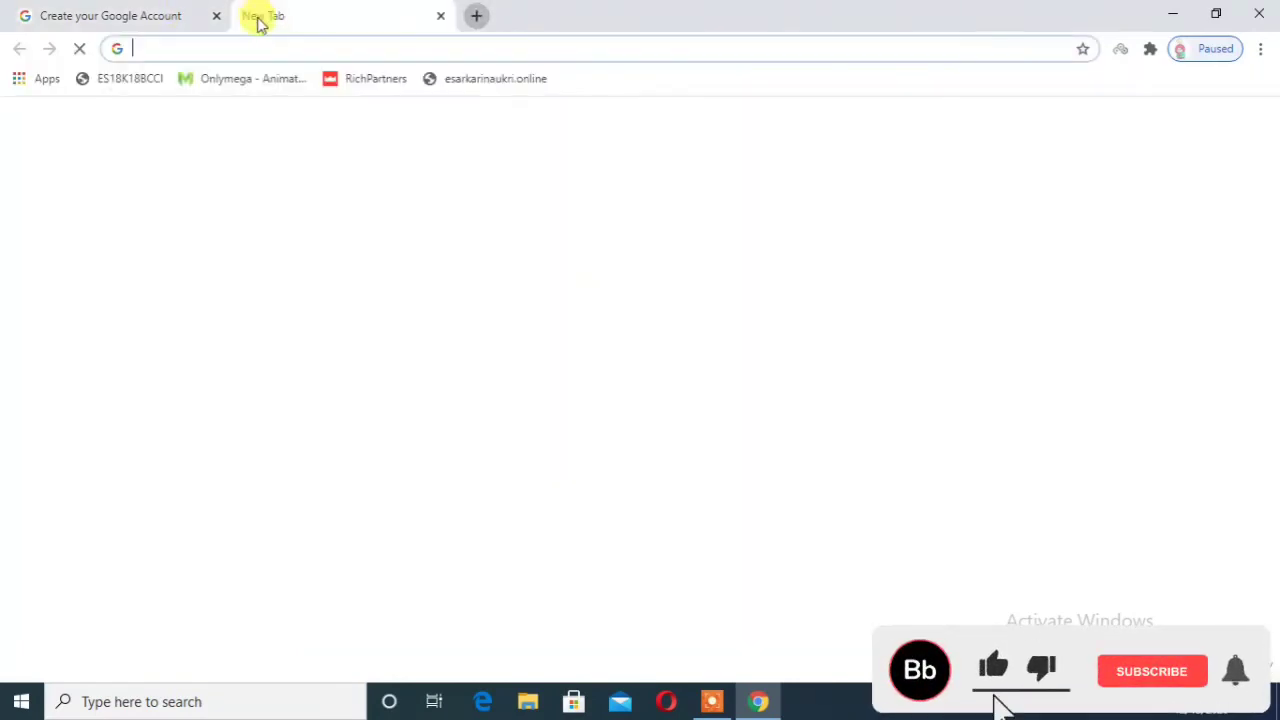
type("gmail")
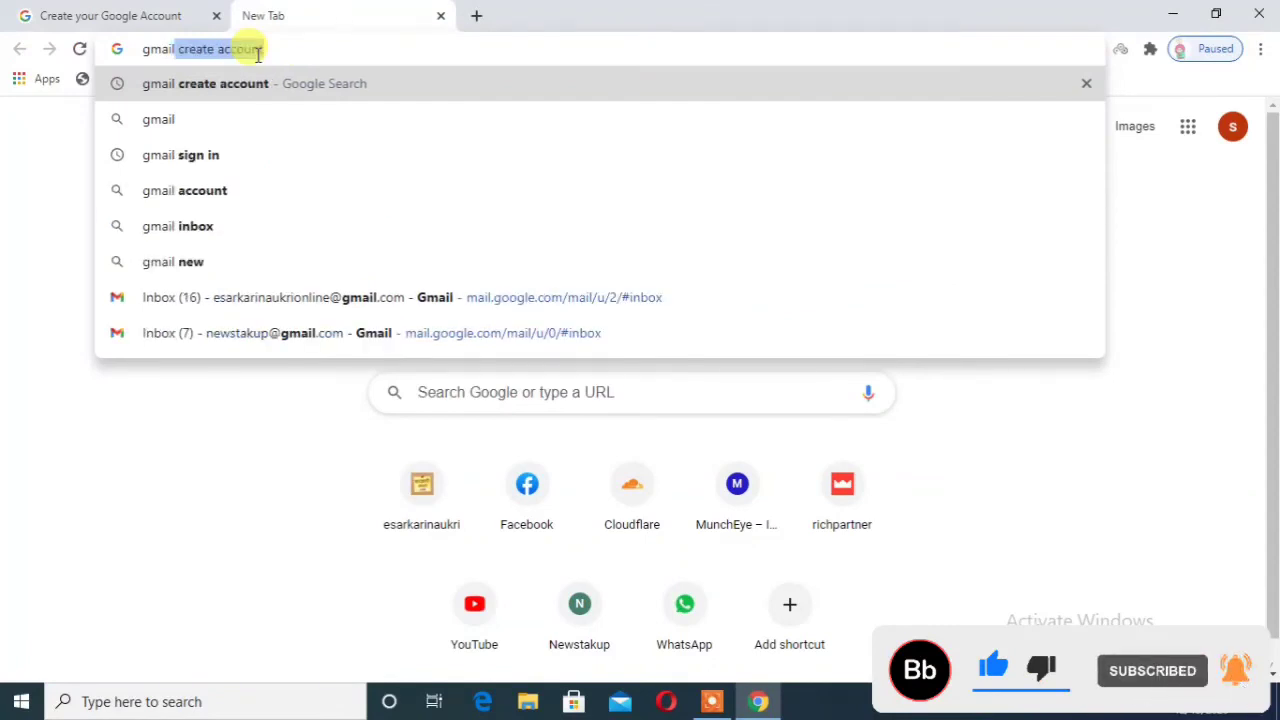
key("BackSpace")
key("BackSpace")
type(".com")
key("Return")
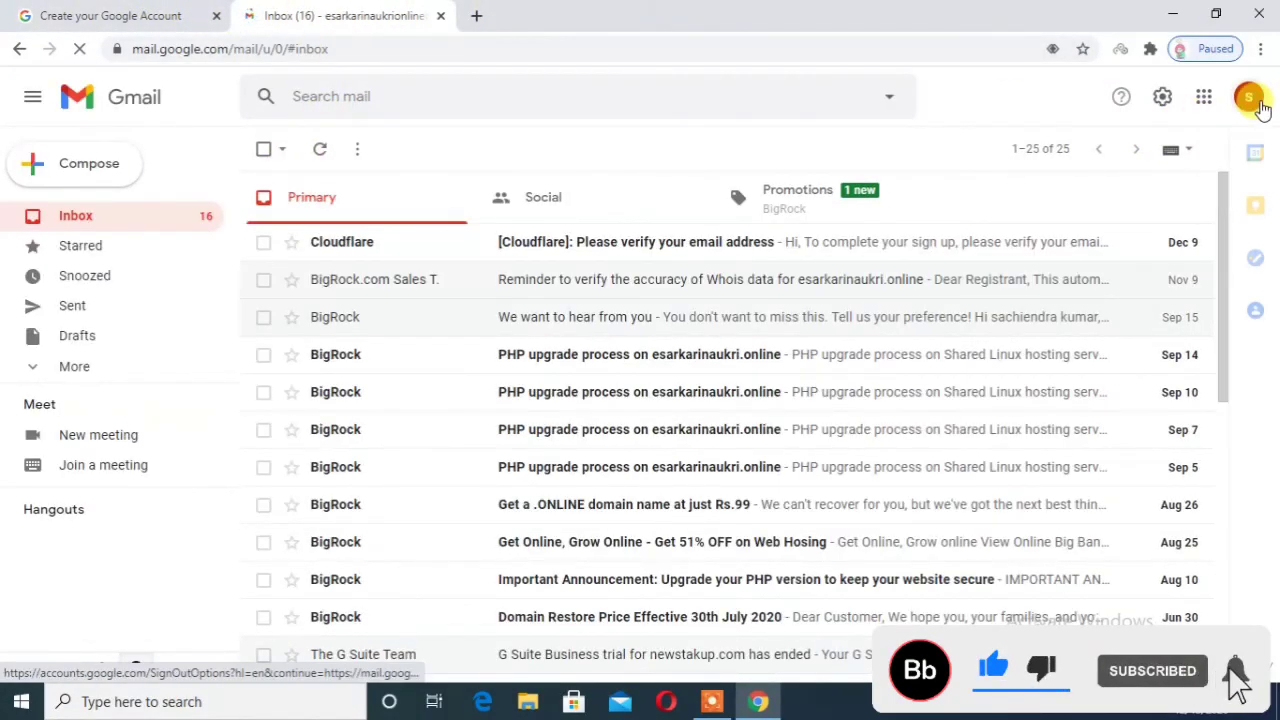
Step: Sign out of the current Gmail account and choose to use another account
left_click(1258, 104)
left_click(1077, 418)
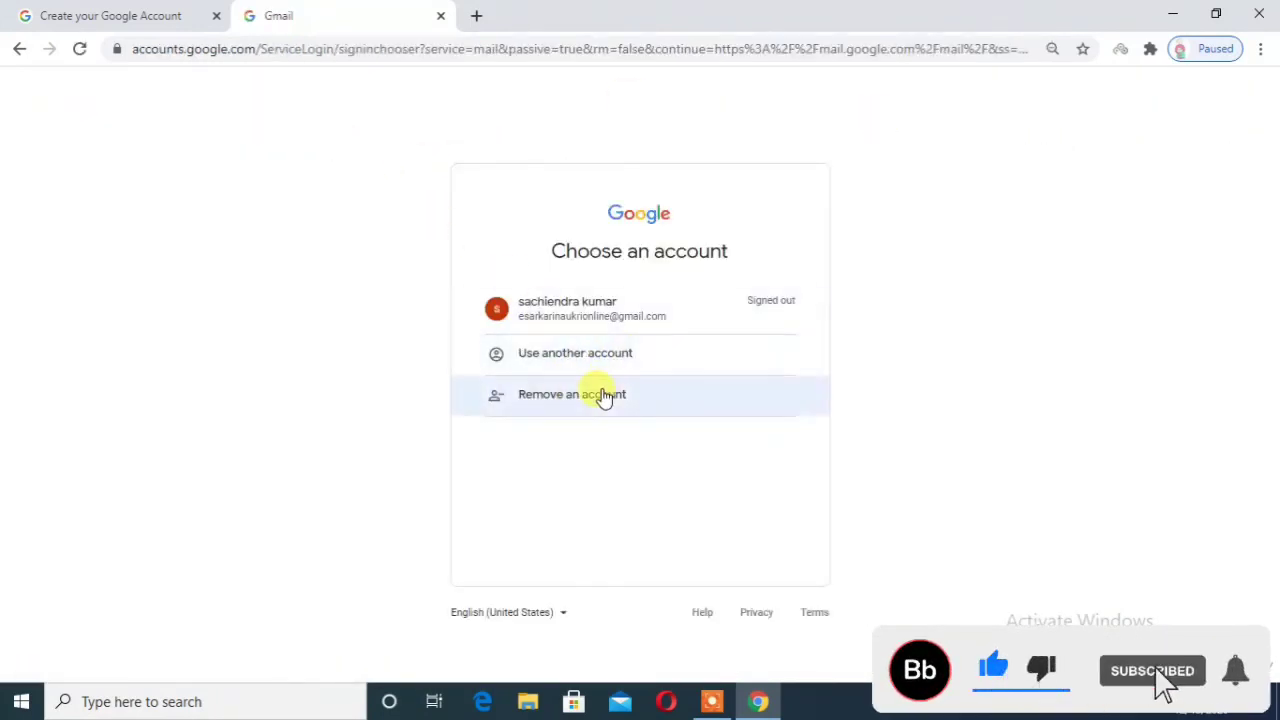
left_click(618, 362)
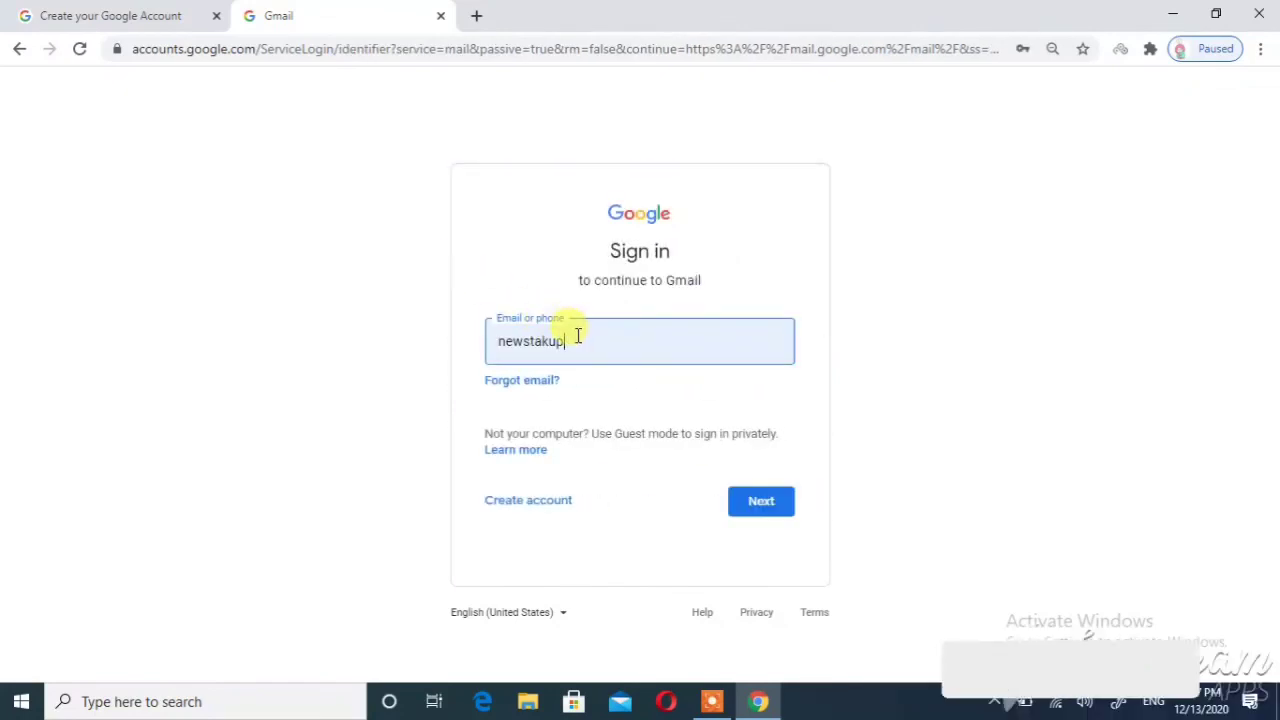
Step: Fill the email from a saved login, continue to the password step, and clear the autofilled password
key("BackSpace")
key("BackSpace")
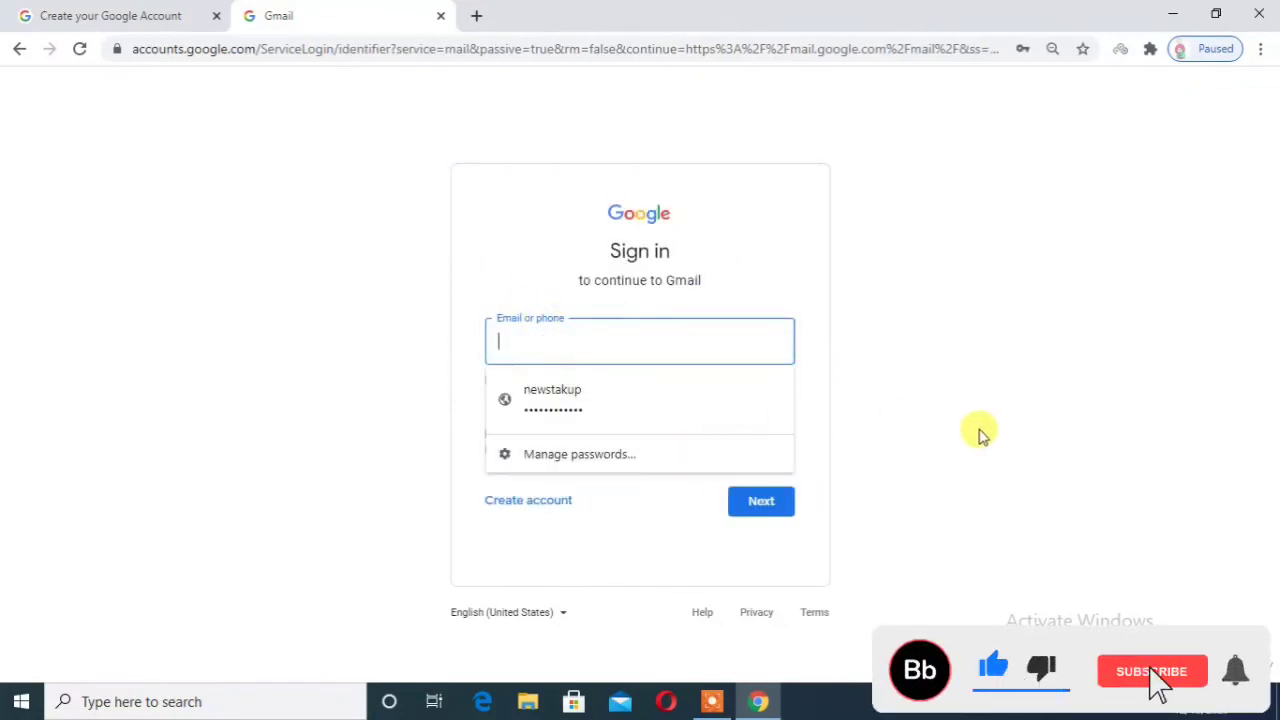
left_click(975, 437)
left_click(605, 340)
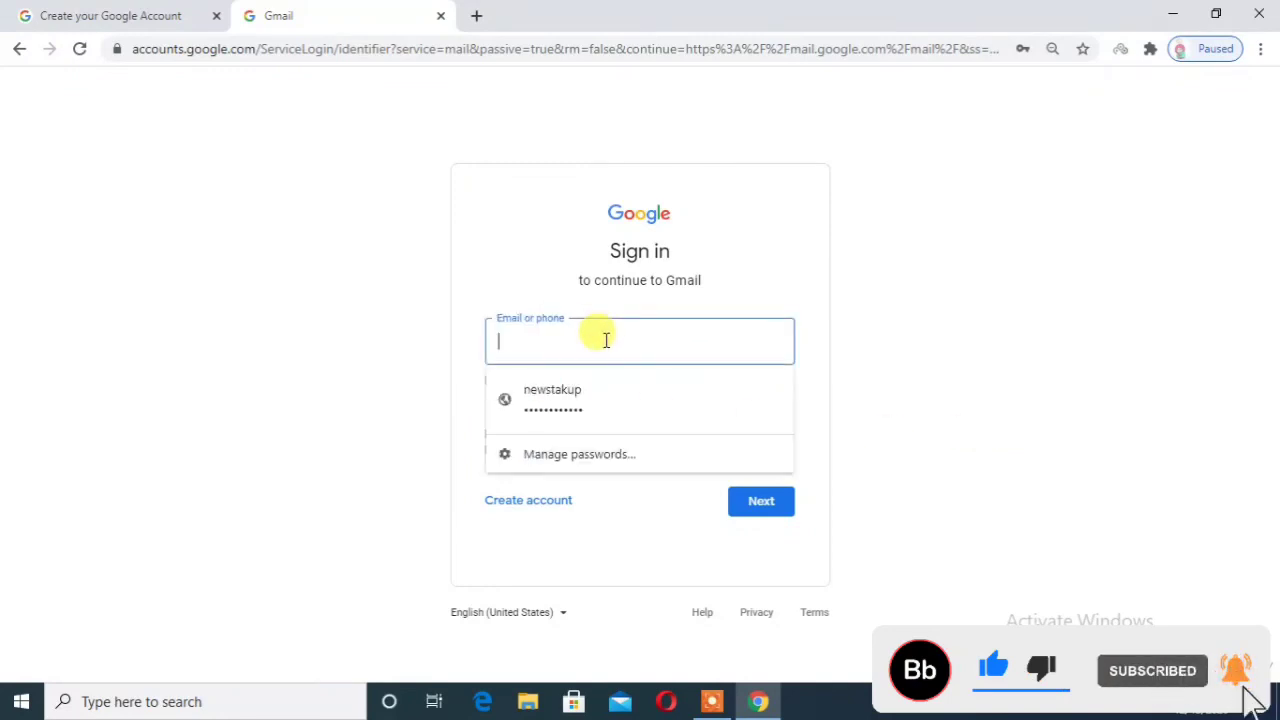
left_click(598, 392)
left_click(770, 508)
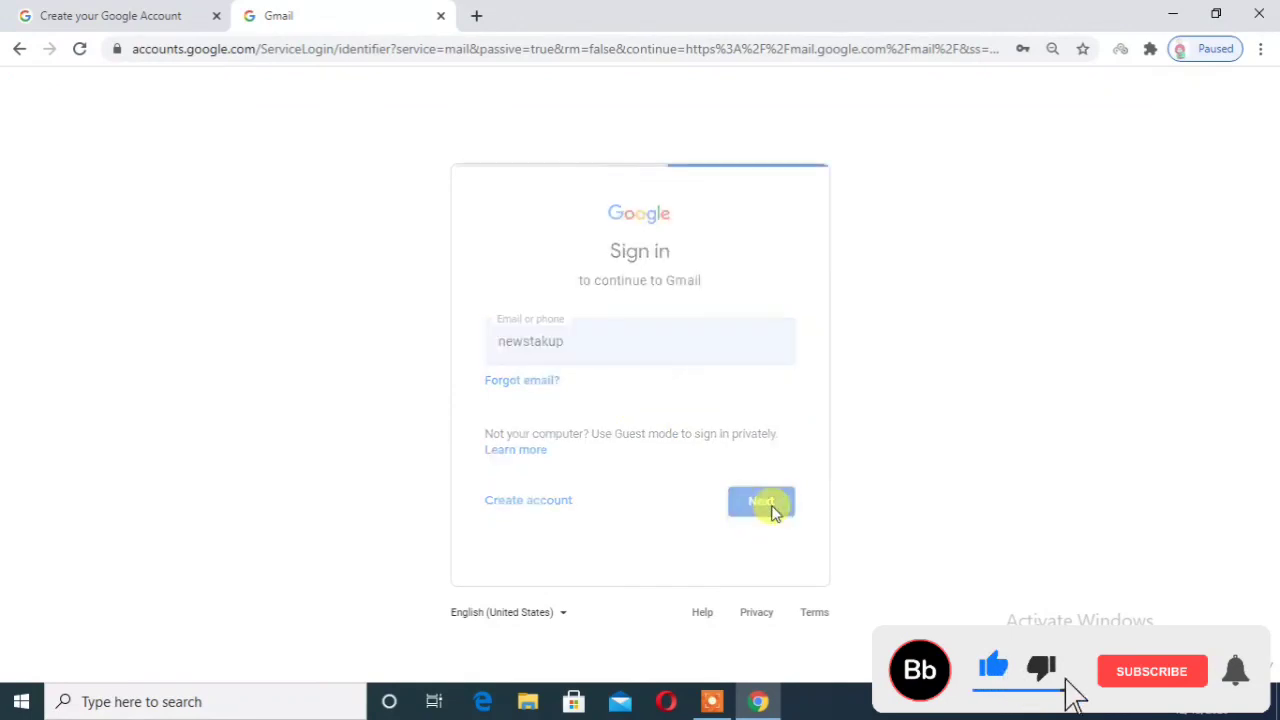
key("BackSpace")
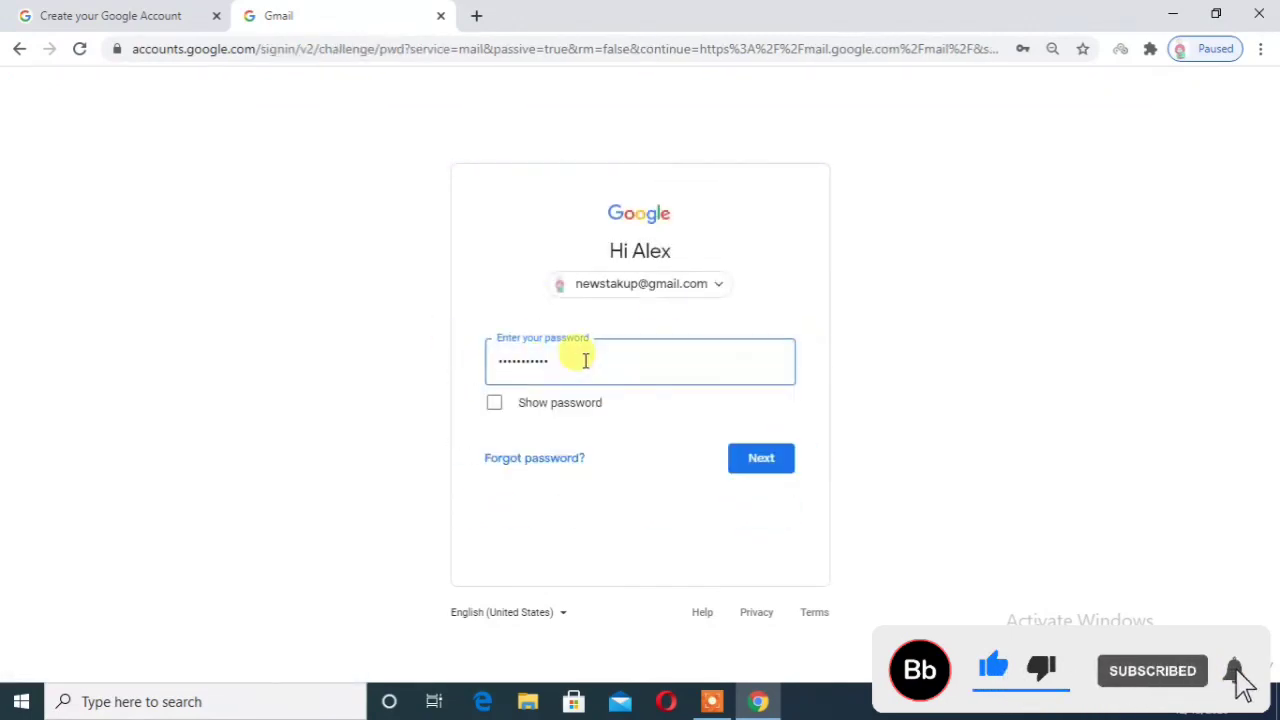
key("BackSpace")
key("BackSpace")
key("BackSpace")
key("BackSpace")
key("BackSpace")
key("BackSpace")
key("BackSpace")
key("BackSpace")
key("BackSpace")
key("BackSpace")
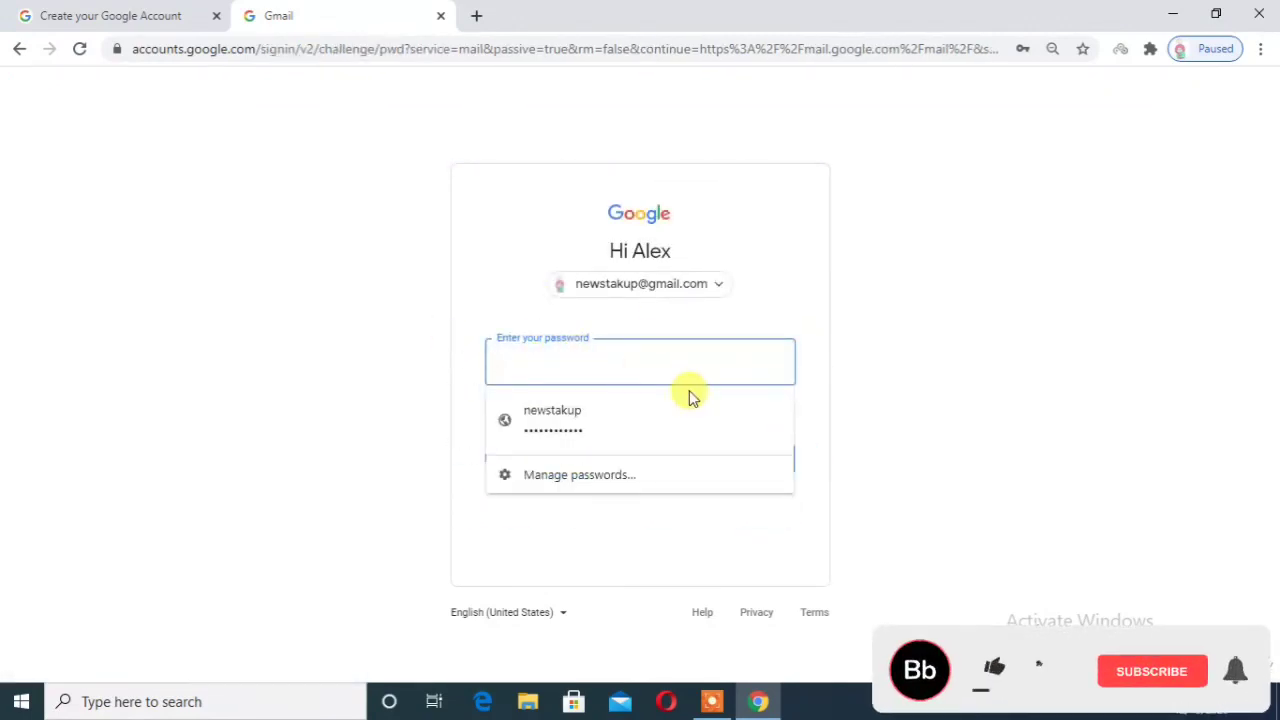
left_click(1060, 400)
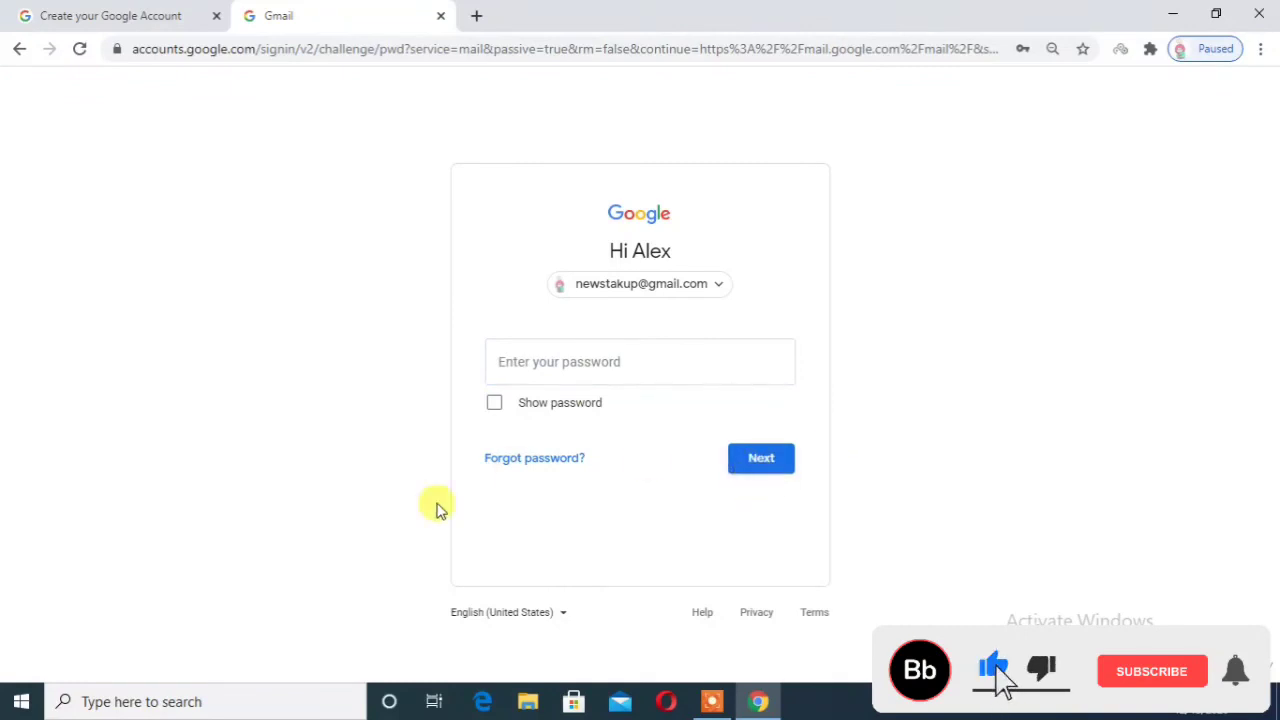